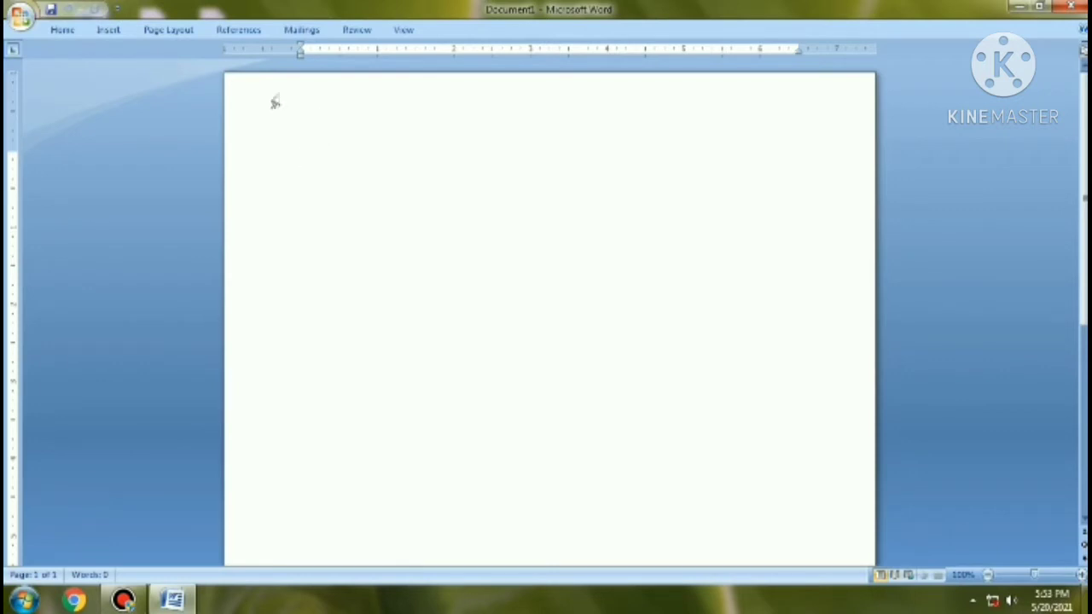
Step: Insert a table with 6 columns and 4 rows into the blank document
{"action": "left_click", "coordinate": [110, 30]}
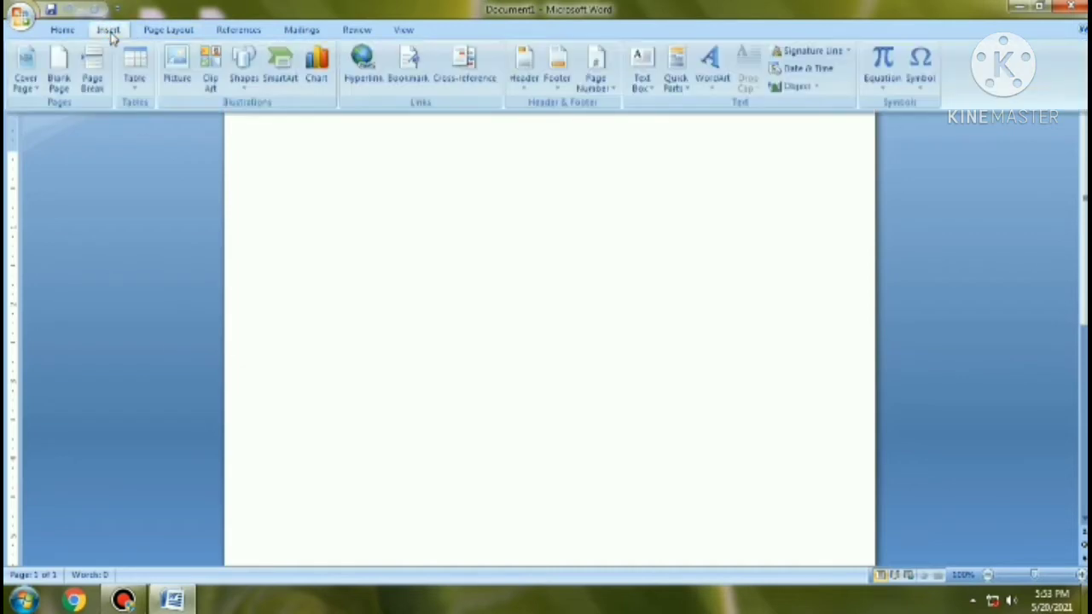
{"action": "left_click", "coordinate": [134, 81]}
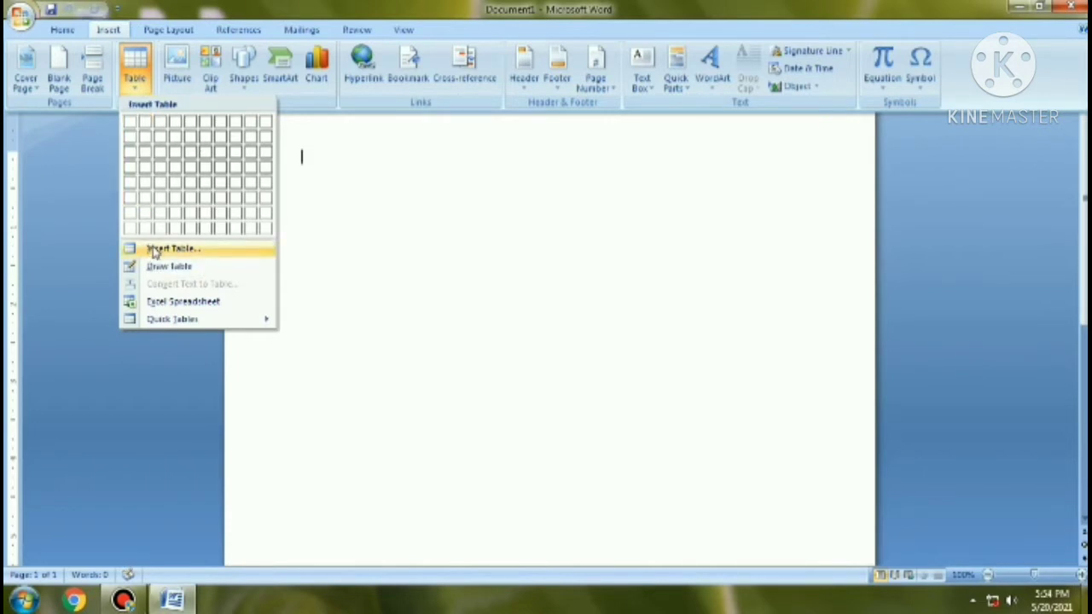
{"action": "left_click", "coordinate": [162, 249]}
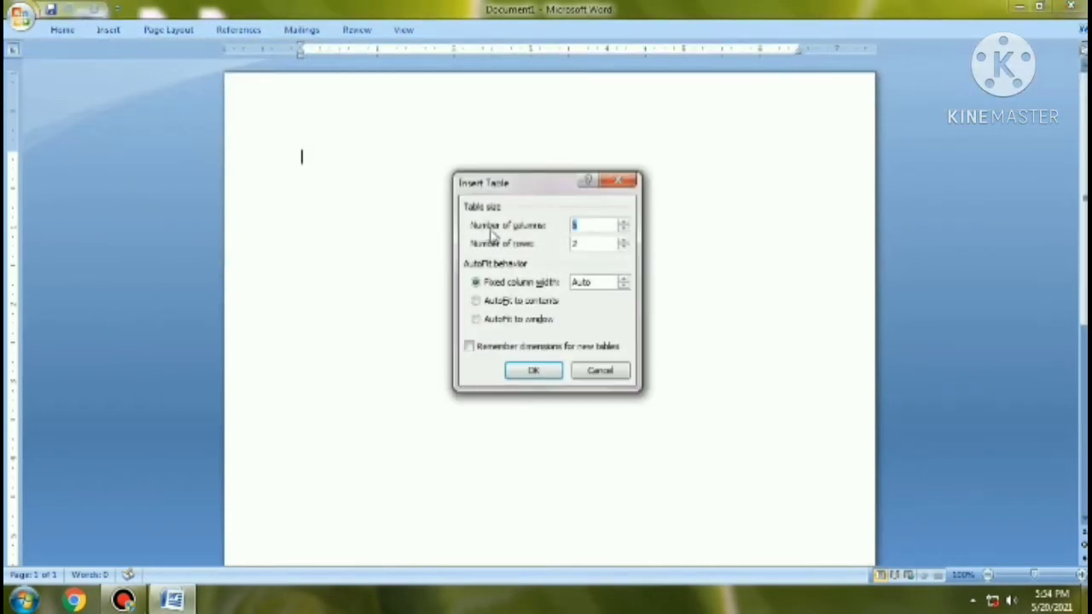
{"action": "left_click", "coordinate": [625, 223]}
{"action": "left_click", "coordinate": [623, 240]}
{"action": "left_click", "coordinate": [624, 242]}
{"action": "left_click", "coordinate": [555, 374]}
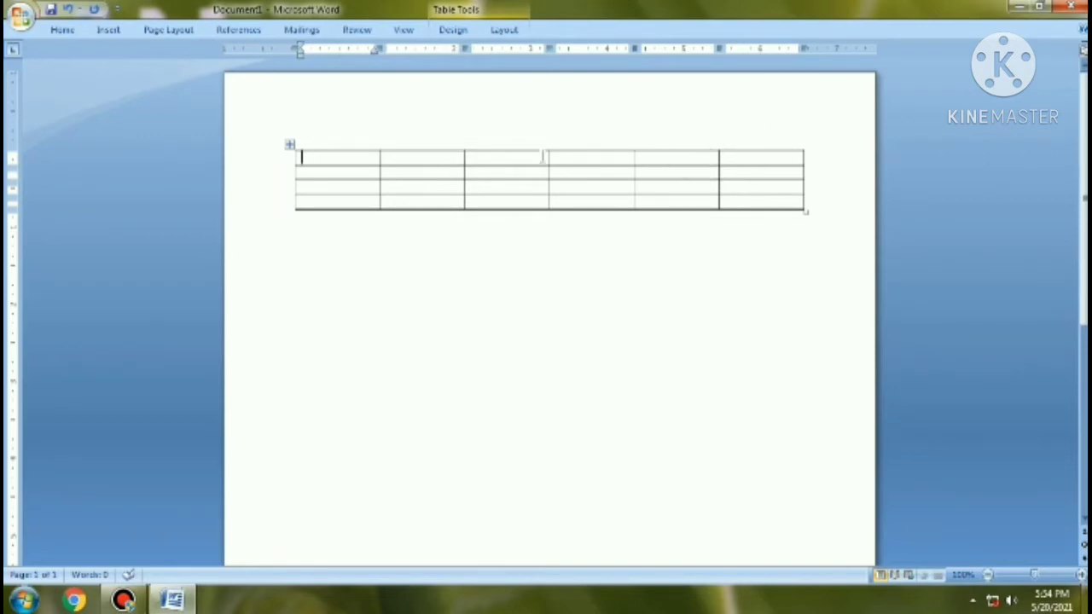
Step: Delete the third column of the table
{"action": "left_click", "coordinate": [498, 124]}
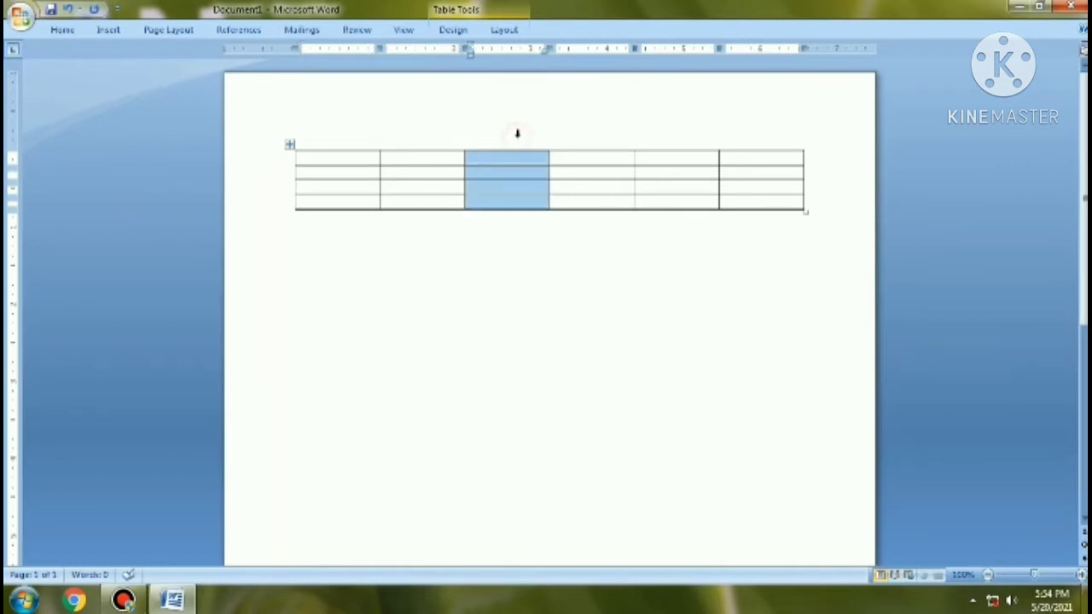
{"action": "right_click", "coordinate": [514, 181]}
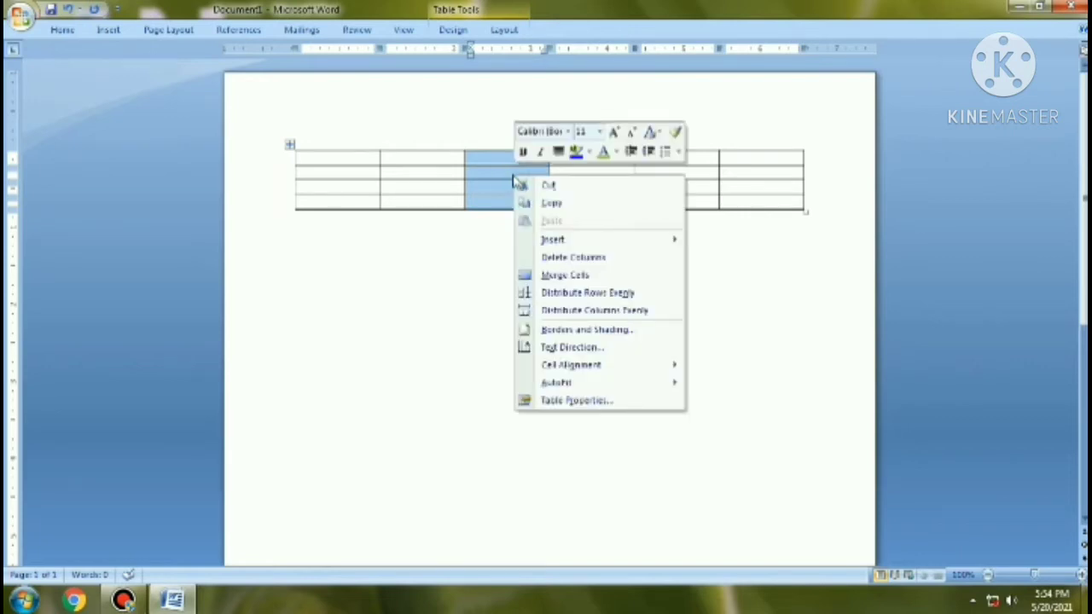
{"action": "left_click", "coordinate": [572, 257]}
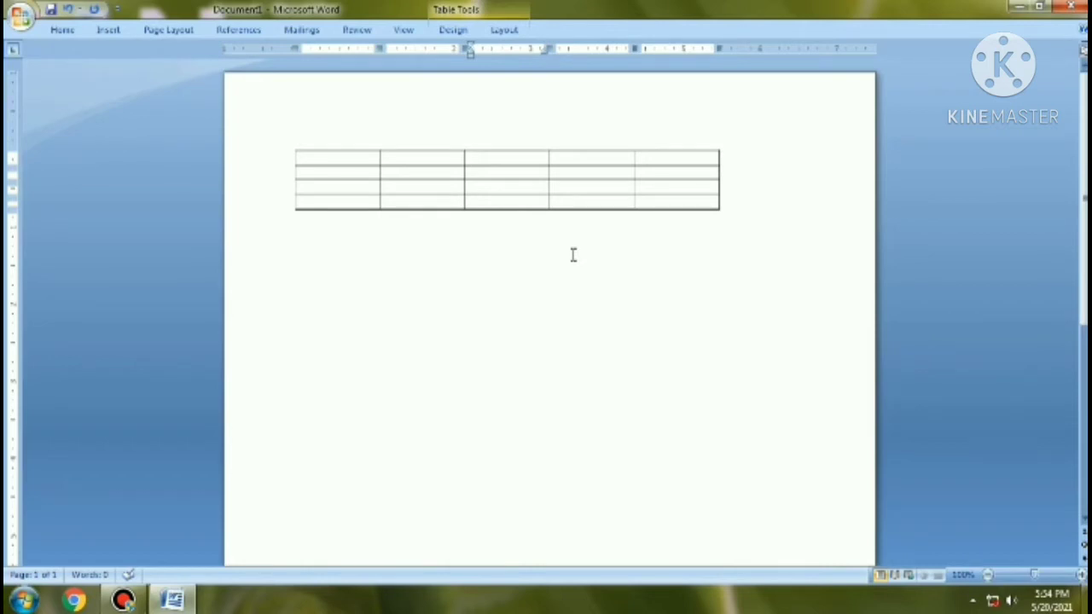
Step: Delete the second row of the table and dismiss the Windows color scheme prompt
{"action": "left_click", "coordinate": [287, 175]}
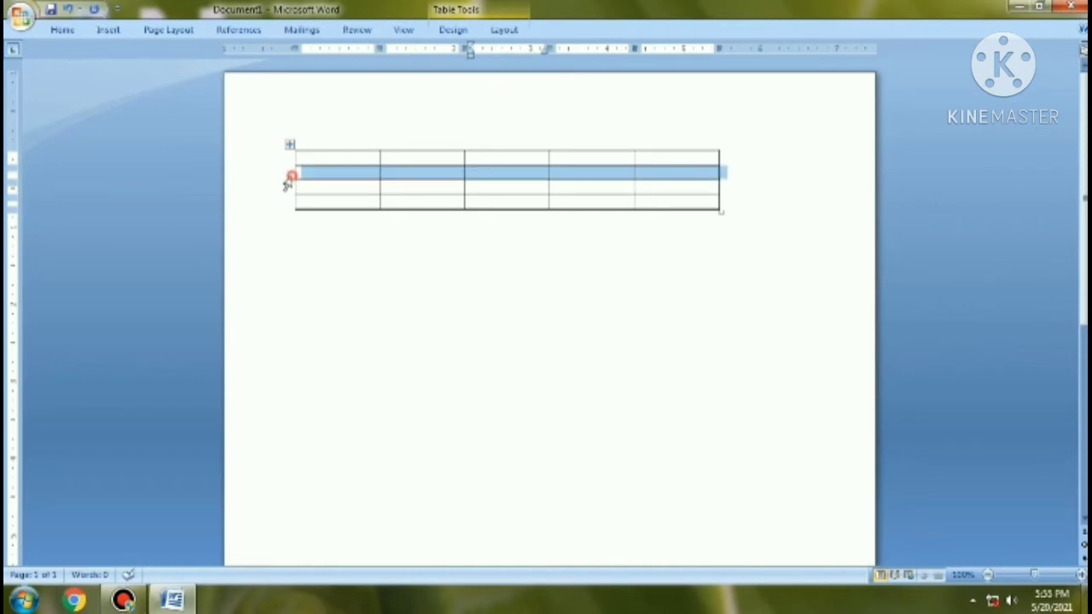
{"action": "right_click", "coordinate": [359, 179]}
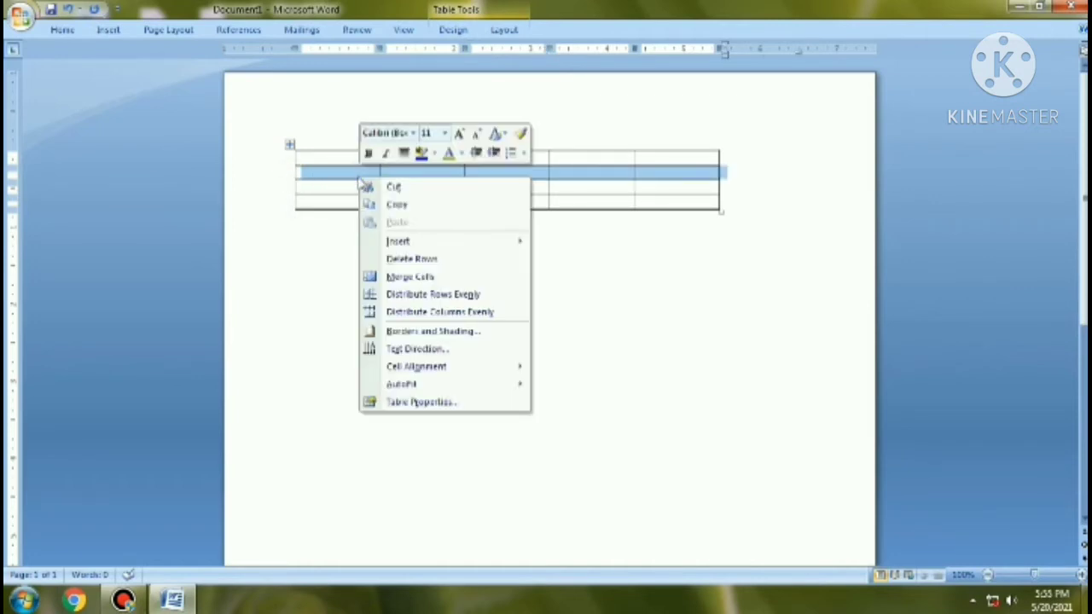
{"action": "left_click", "coordinate": [401, 259]}
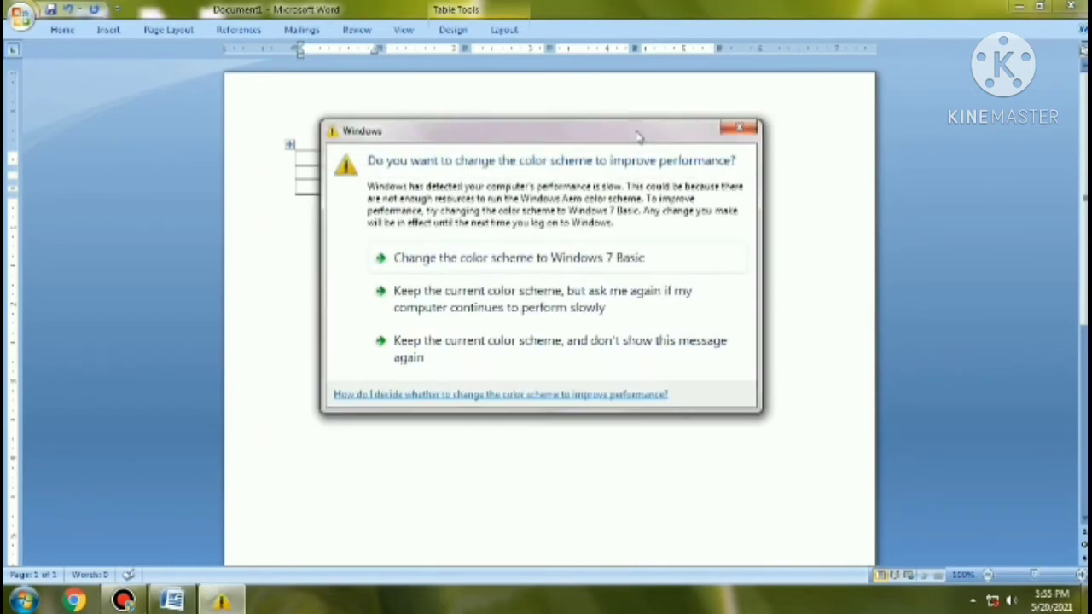
{"action": "left_click", "coordinate": [732, 128]}
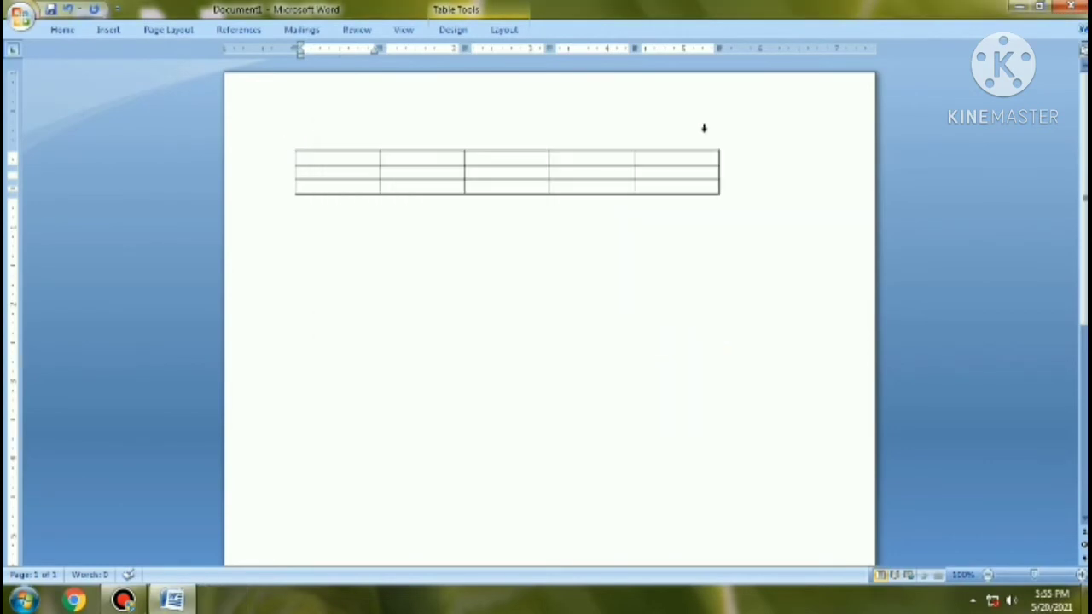
Step: Insert a new column to the right of the table's fourth column
{"action": "left_click", "coordinate": [584, 135]}
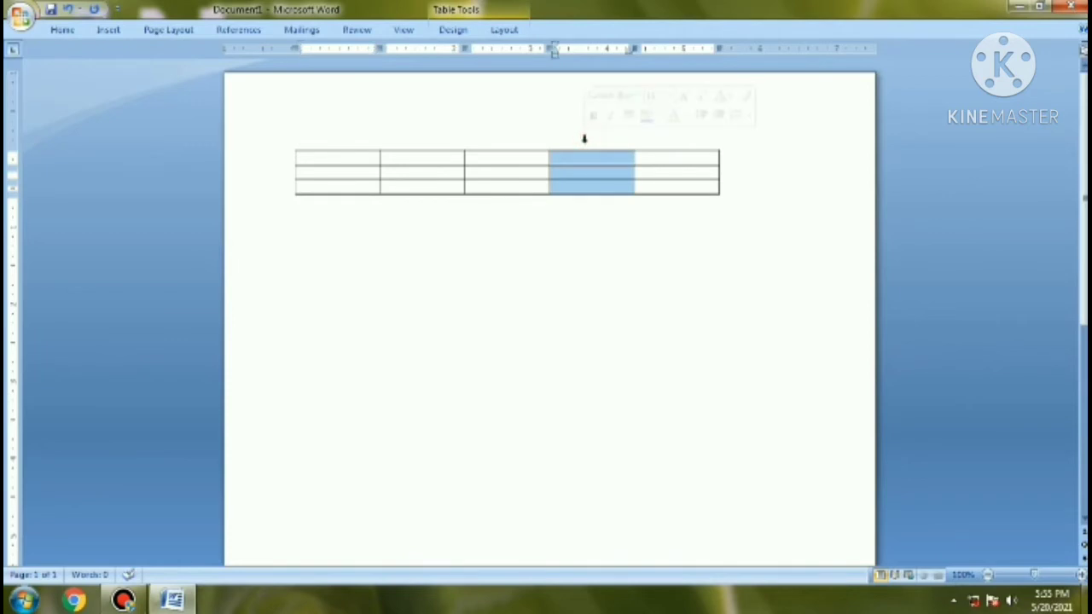
{"action": "right_click", "coordinate": [590, 167]}
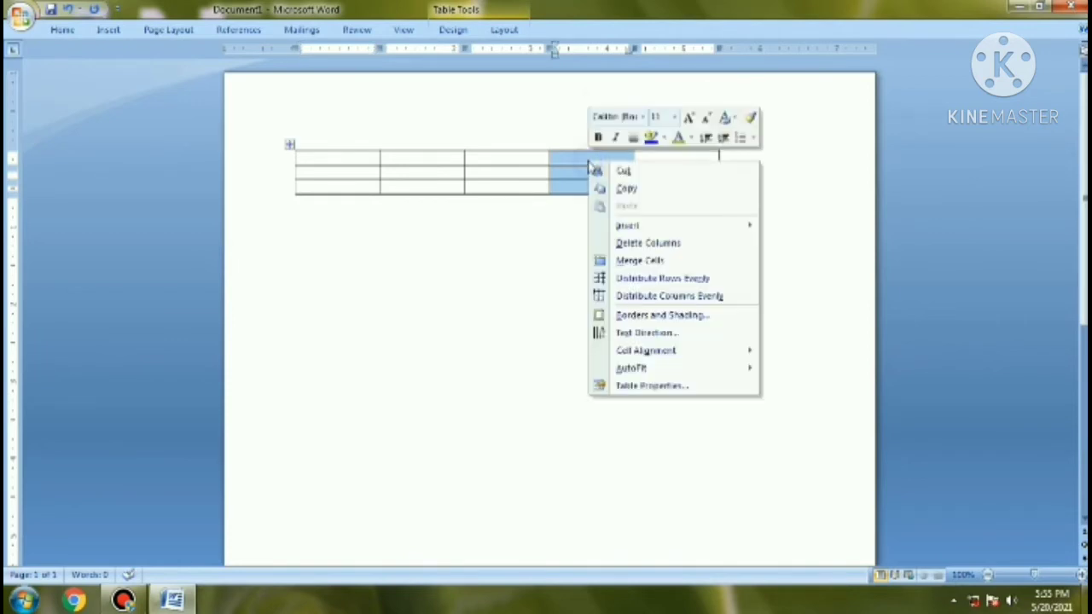
{"action": "mouse_move", "coordinate": [635, 226]}
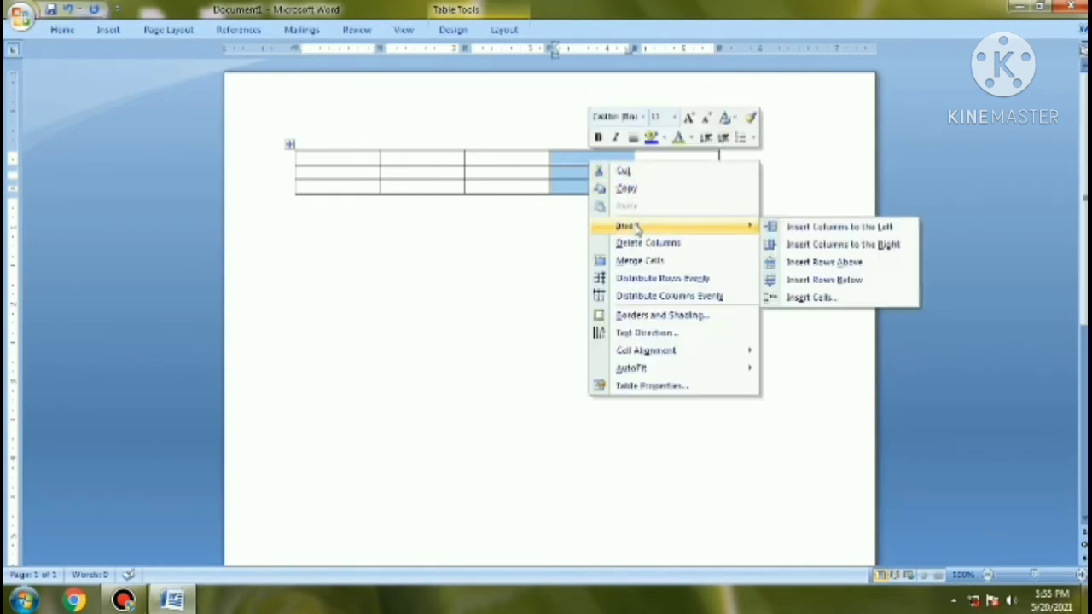
{"action": "left_click", "coordinate": [840, 244]}
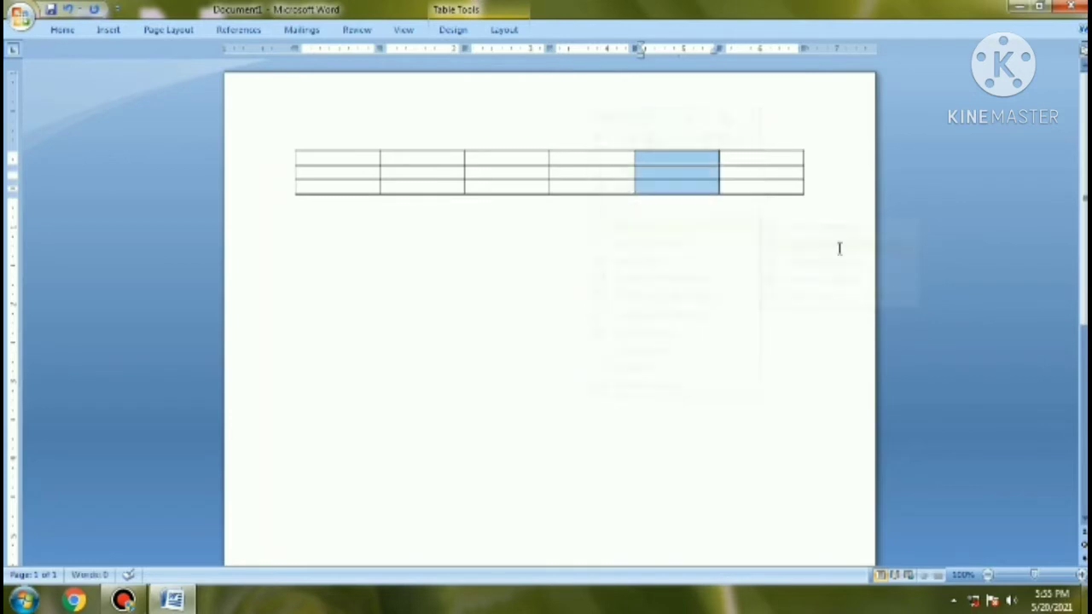
{"action": "left_click", "coordinate": [682, 181]}
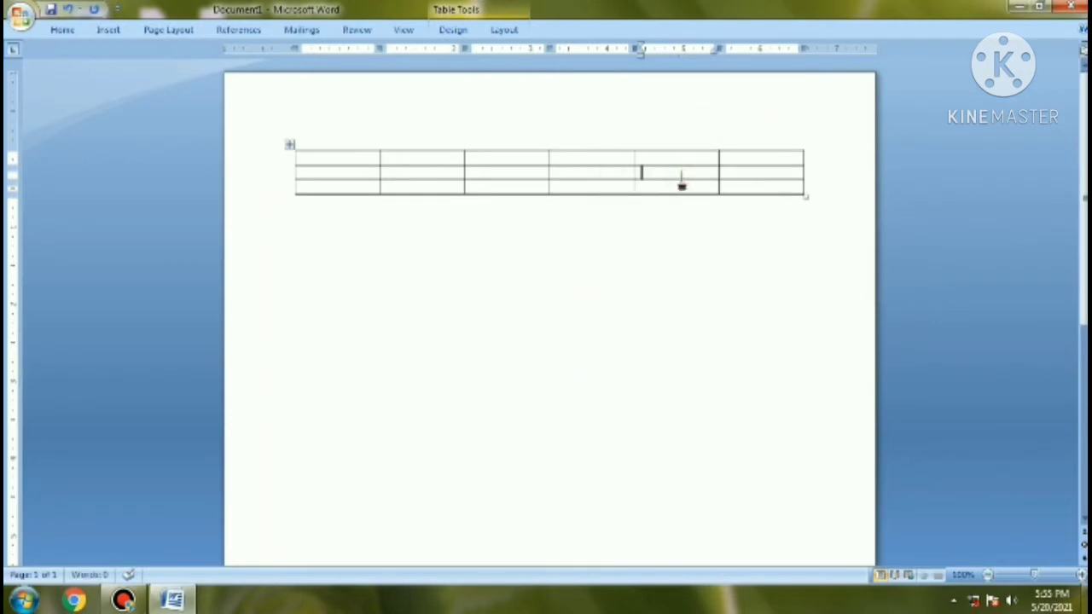
Step: Insert a new row below the table's second row and dismiss the Windows color scheme prompt
{"action": "left_click", "coordinate": [285, 179]}
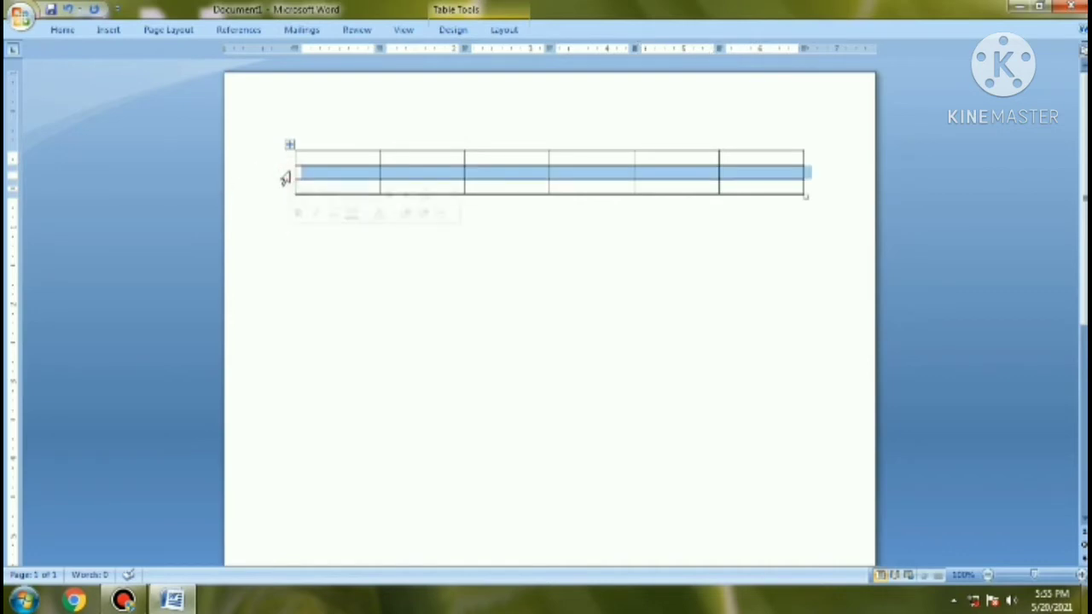
{"action": "right_click", "coordinate": [356, 176]}
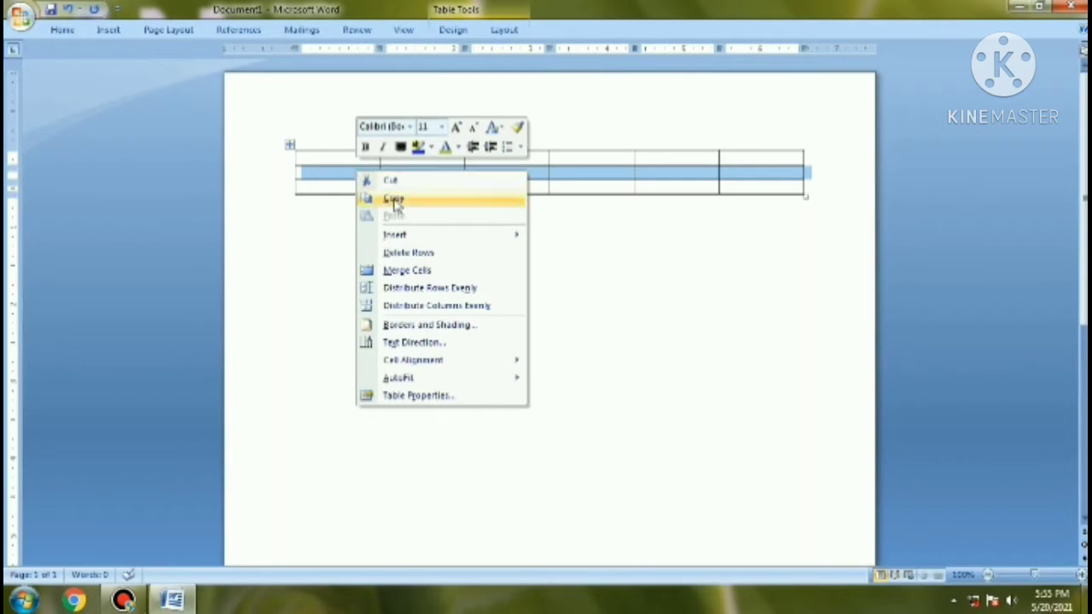
{"action": "mouse_move", "coordinate": [405, 236]}
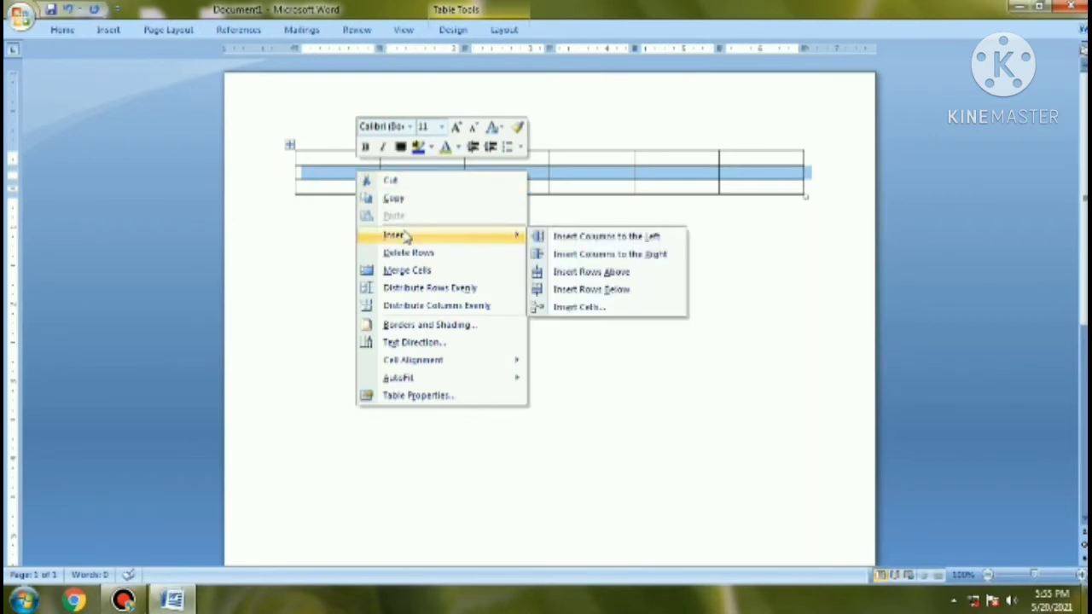
{"action": "left_click", "coordinate": [613, 290]}
{"action": "left_click", "coordinate": [509, 190]}
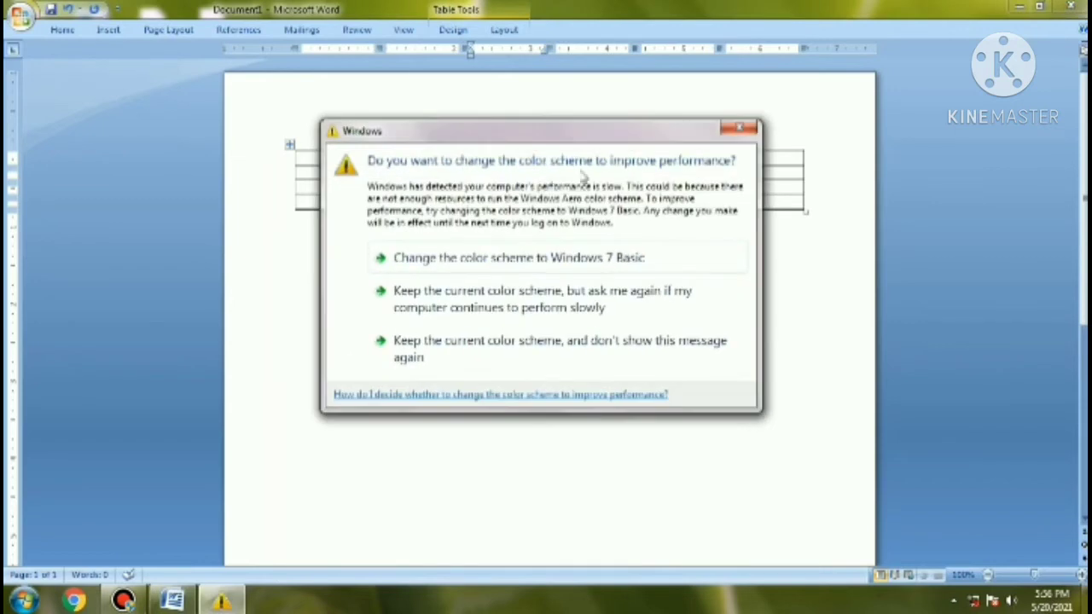
{"action": "left_click", "coordinate": [740, 129]}
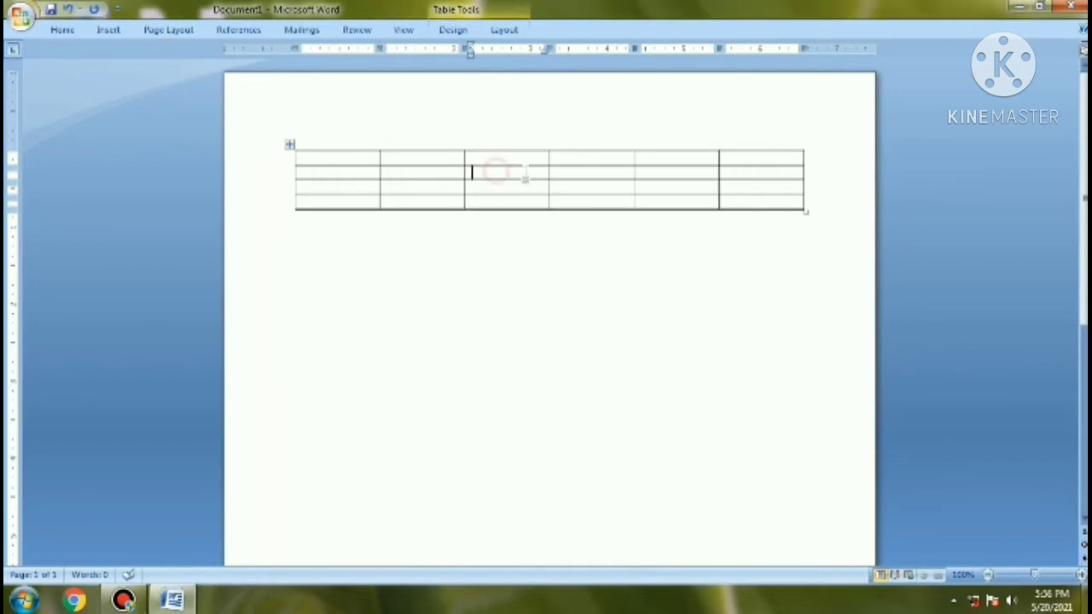
Step: Merge the cells of the third and fourth columns in the second and third rows into one cell
{"action": "left_click_drag", "start_coordinate": [525, 176], "coordinate": [574, 196]}
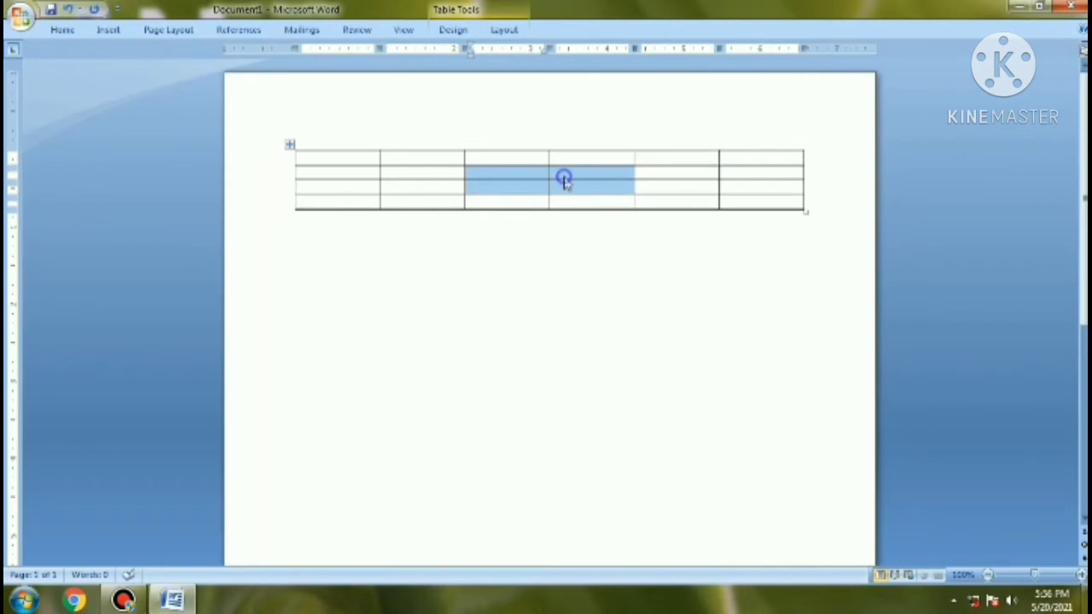
{"action": "right_click", "coordinate": [563, 180]}
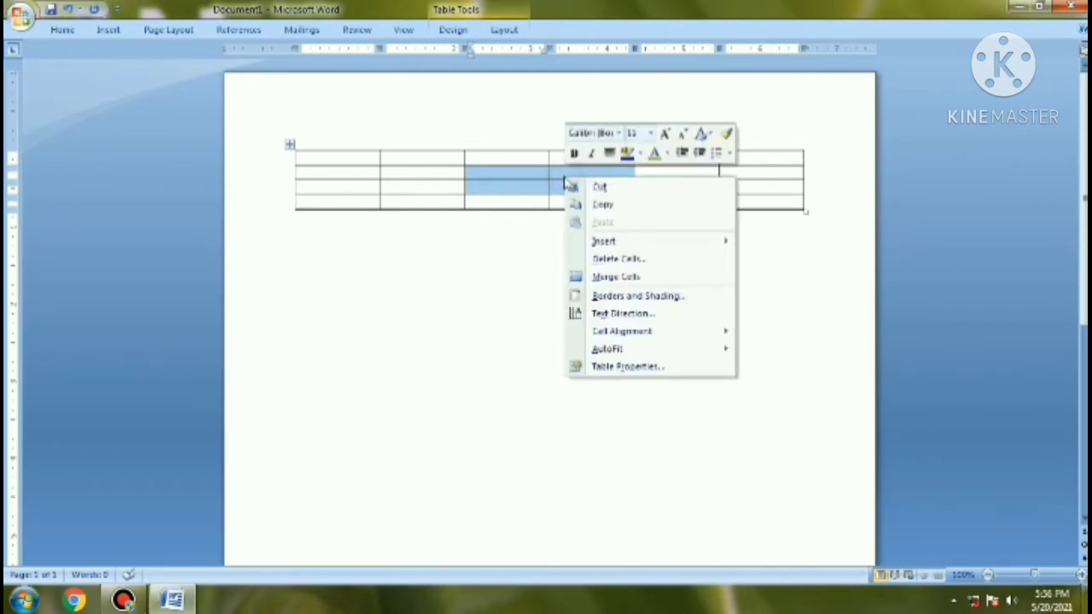
{"action": "left_click", "coordinate": [609, 278]}
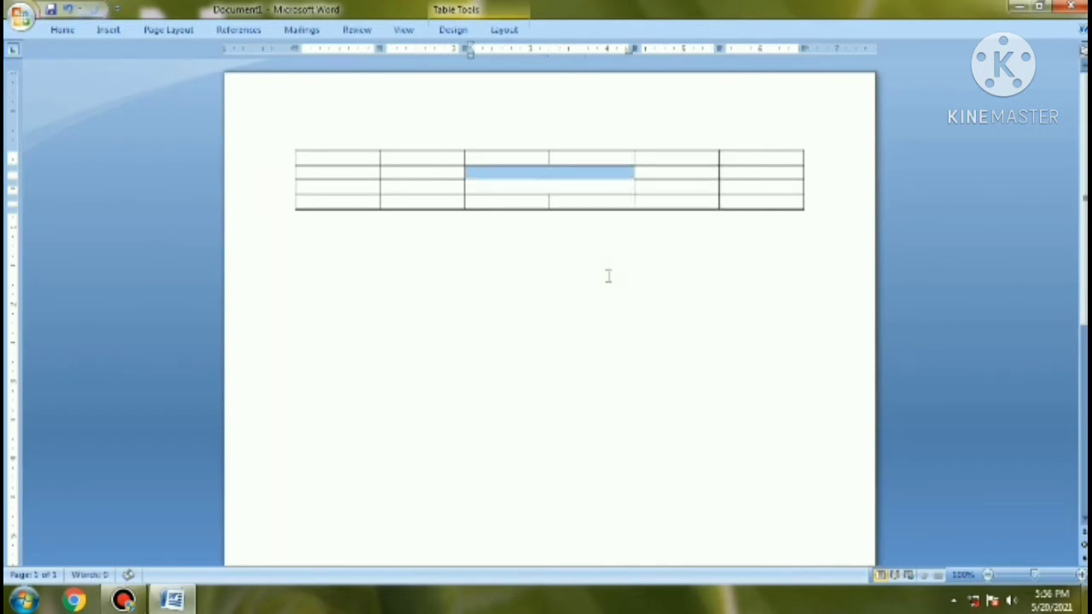
{"action": "left_click", "coordinate": [587, 180]}
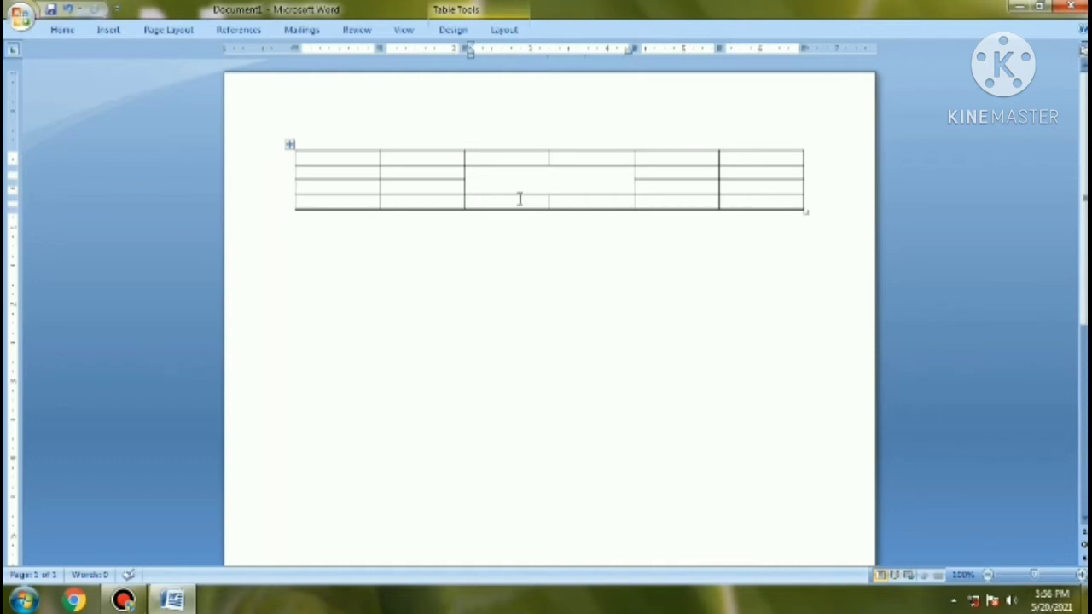
Step: Split the first cell of the table's second row into 4 columns and 3 rows
{"action": "left_click", "coordinate": [338, 172]}
{"action": "right_click", "coordinate": [315, 175]}
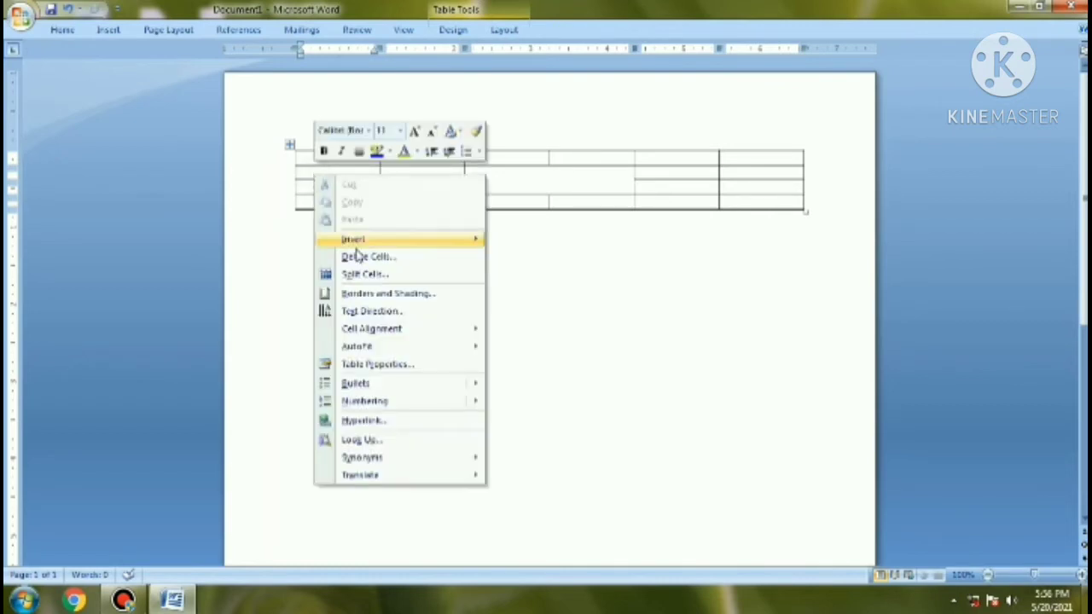
{"action": "left_click", "coordinate": [365, 275]}
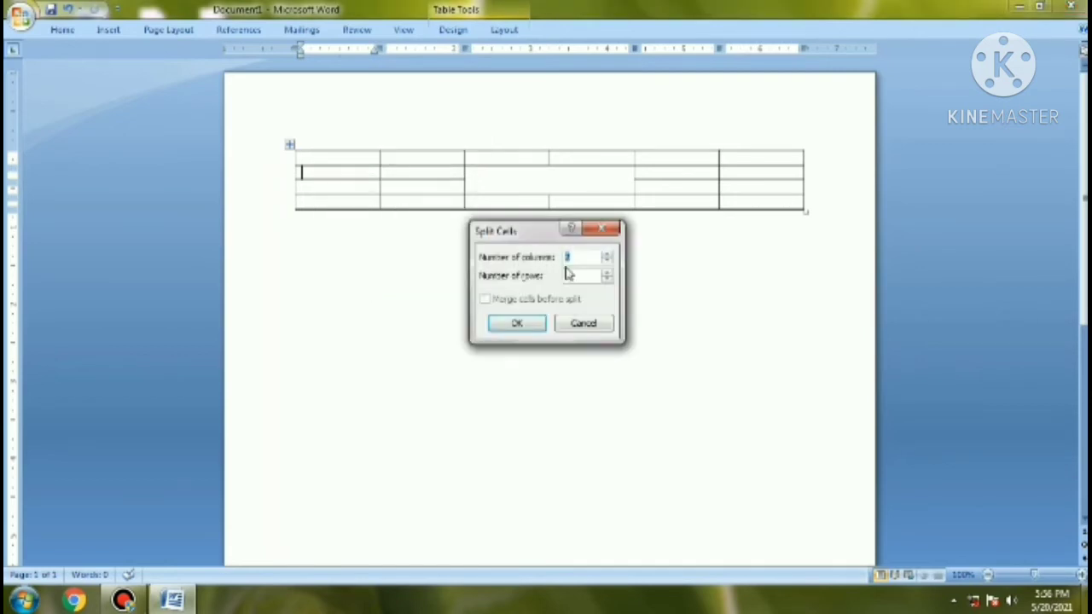
{"action": "left_click", "coordinate": [607, 253]}
{"action": "left_click", "coordinate": [607, 252]}
{"action": "left_click", "coordinate": [607, 273]}
{"action": "type", "text": "3"}
{"action": "left_click", "coordinate": [515, 324]}
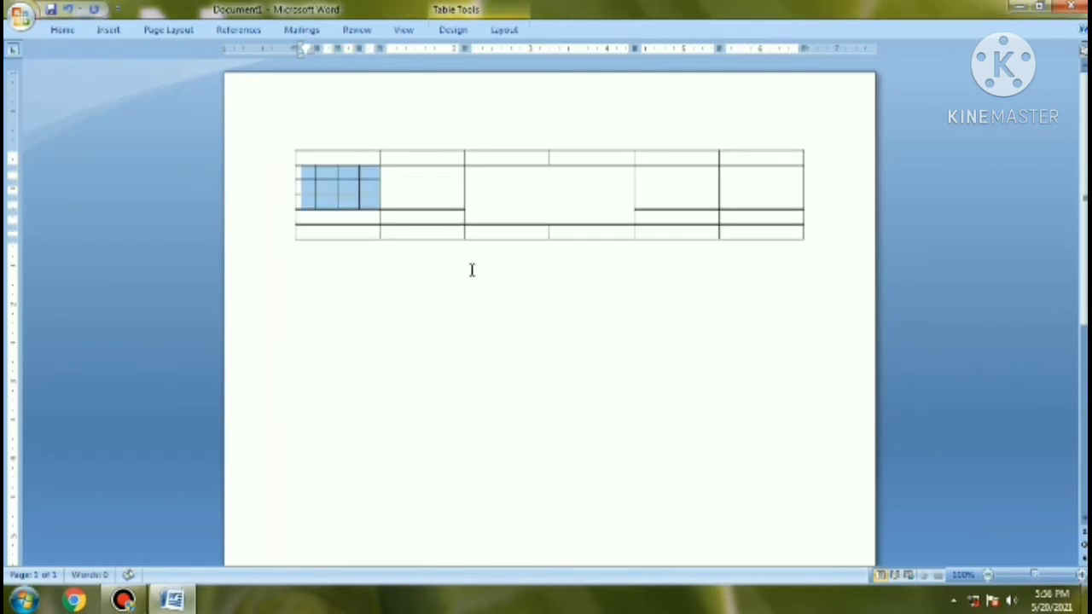
{"action": "left_click", "coordinate": [360, 185]}
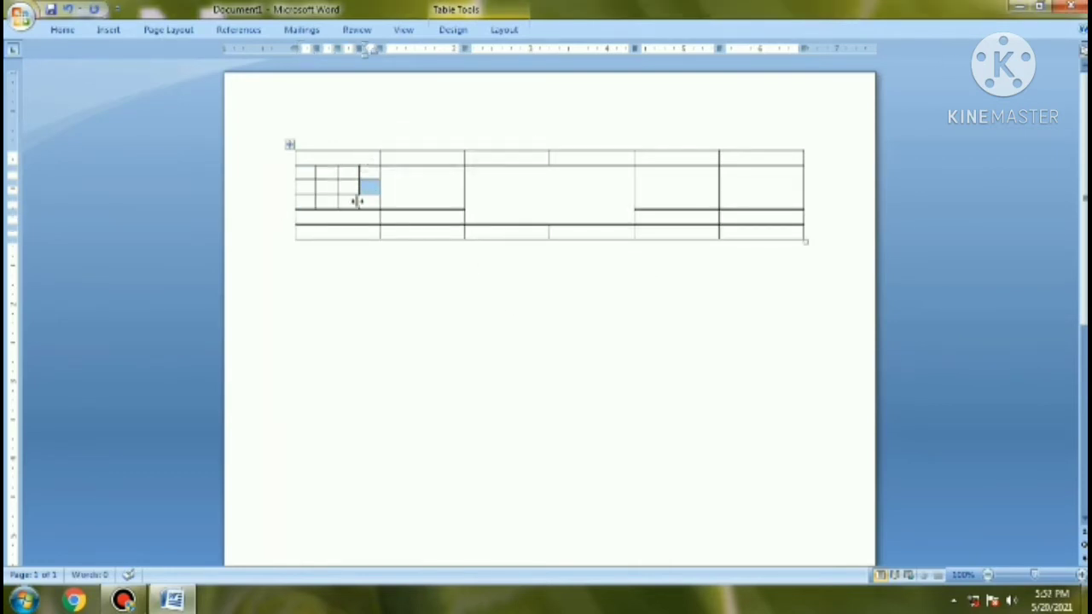
{"action": "left_click", "coordinate": [414, 203]}
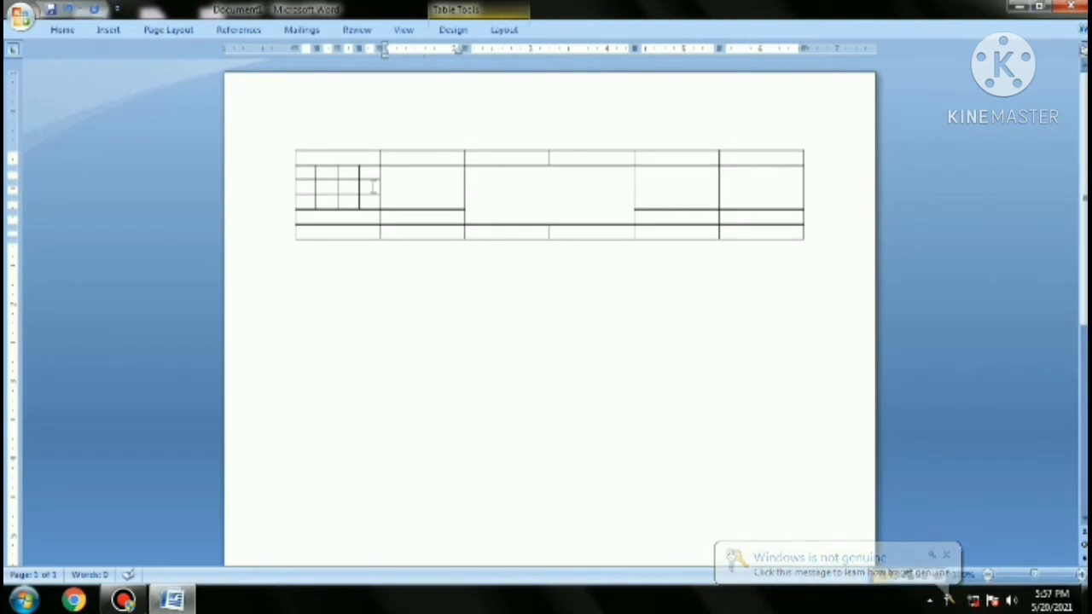
Step: Fill the first five cells of the table's top row with 65, 87, 87, 54 and 55
{"action": "left_click", "coordinate": [356, 231]}
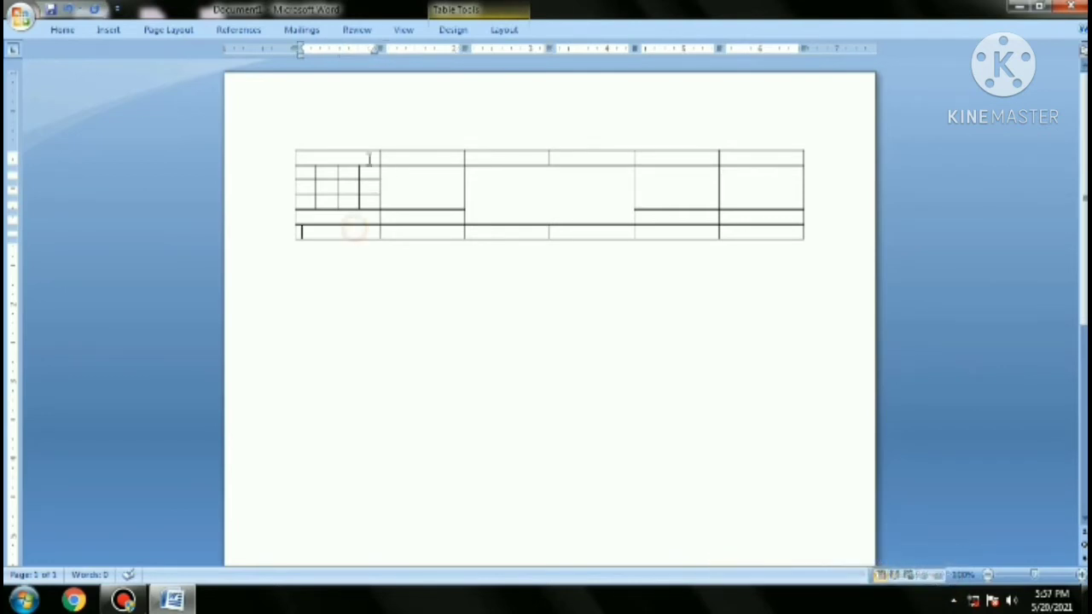
{"action": "left_click", "coordinate": [360, 156]}
{"action": "type", "text": "SN"}
{"action": "key", "text": "Tab"}
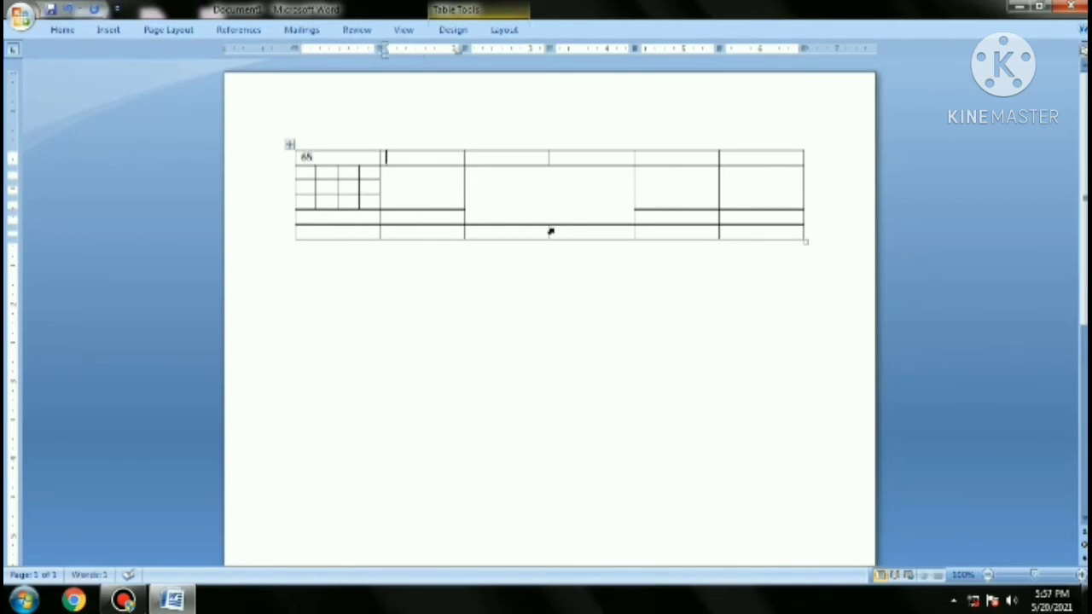
{"action": "type", "text": "67"}
{"action": "key", "text": "Tab"}
{"action": "type", "text": "67"}
{"action": "key", "text": "Tab"}
{"action": "type", "text": "54"}
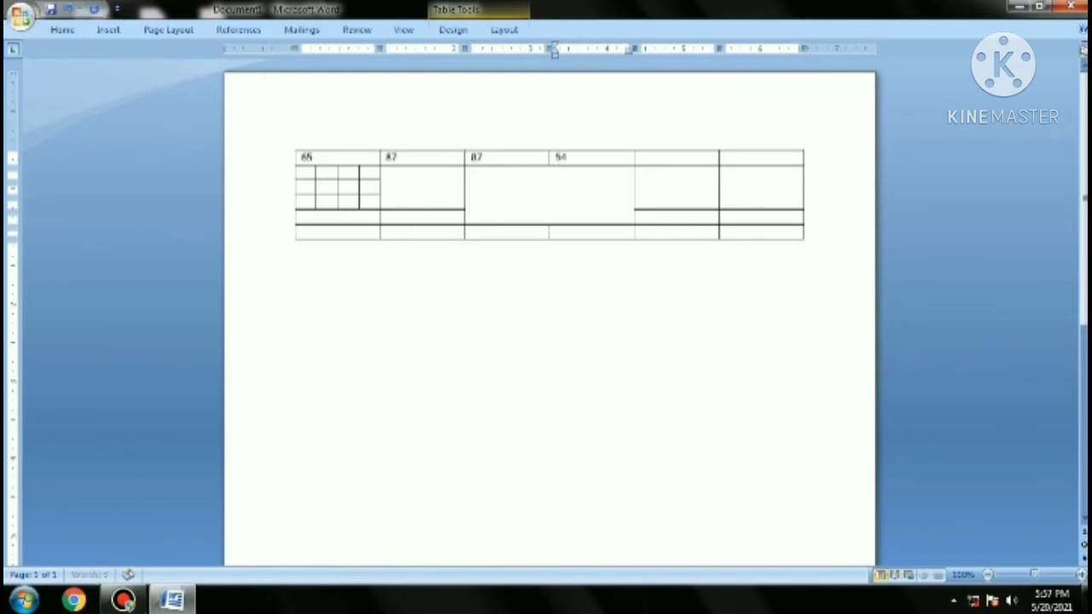
{"action": "key", "text": "Tab"}
{"action": "type", "text": "55"}
{"action": "key", "text": "Tab"}
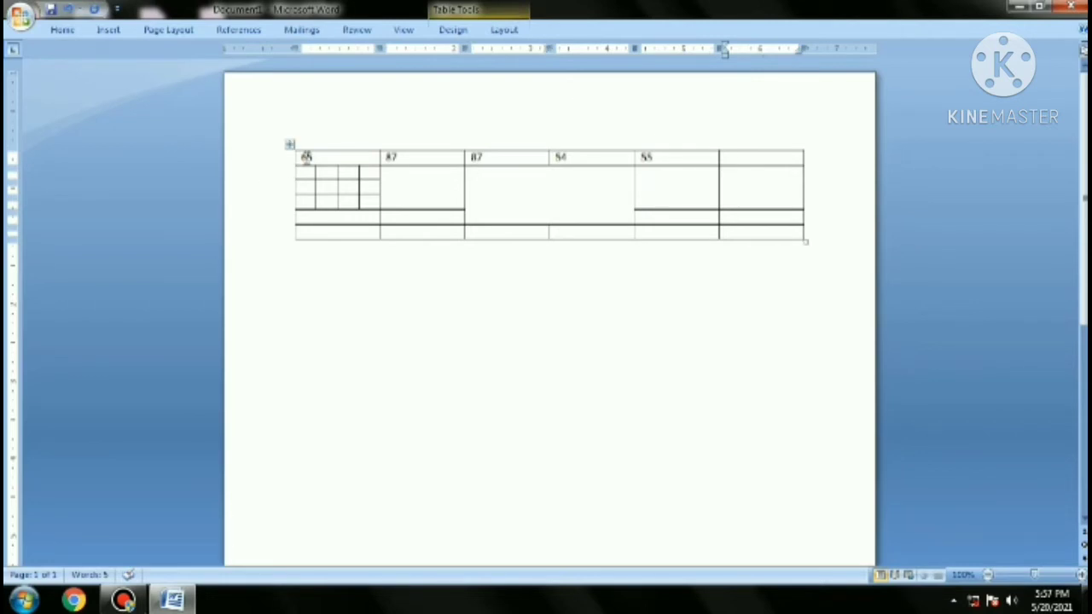
Step: Set the font size of the table's top row to 20
{"action": "left_click_drag", "start_coordinate": [306, 159], "coordinate": [721, 159]}
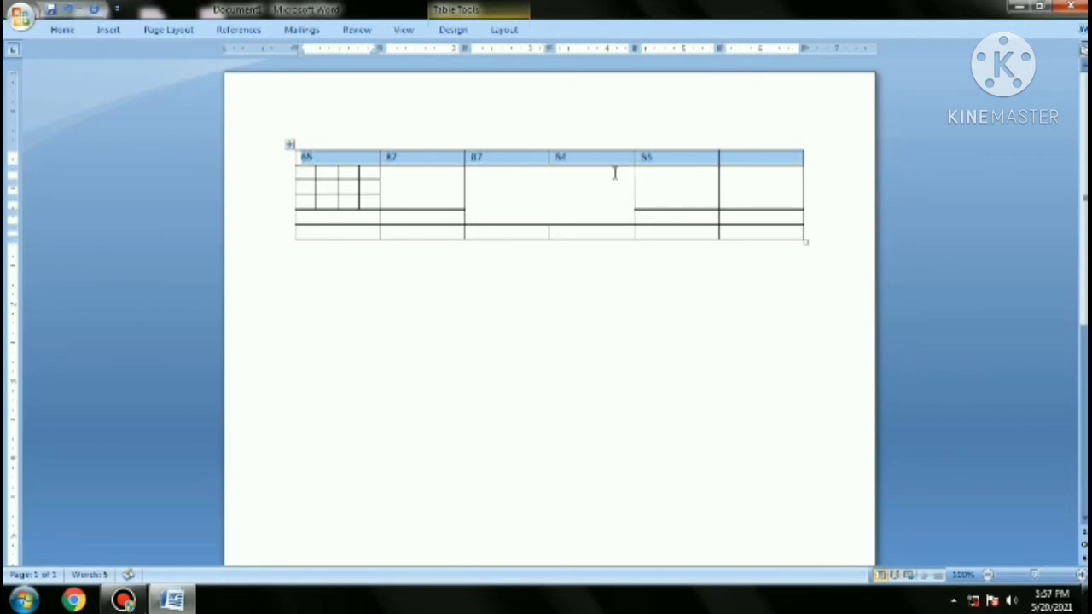
{"action": "left_click", "coordinate": [60, 30]}
{"action": "left_click", "coordinate": [268, 57]}
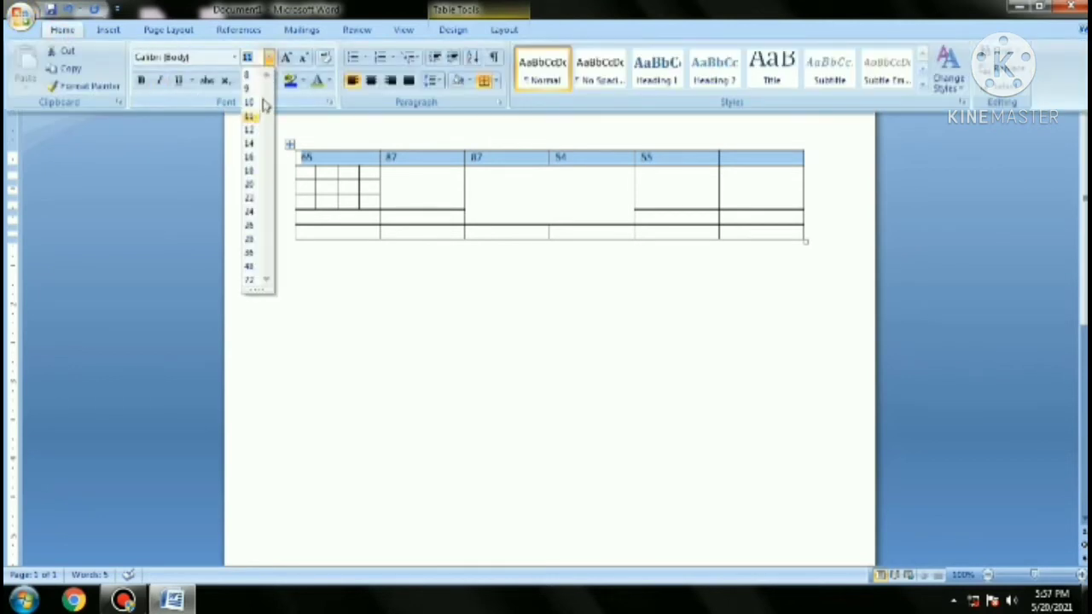
{"action": "left_click", "coordinate": [248, 183]}
Step: Insert the formula =SUM(LEFT) in the last cell of the table's top row
{"action": "left_click", "coordinate": [742, 171]}
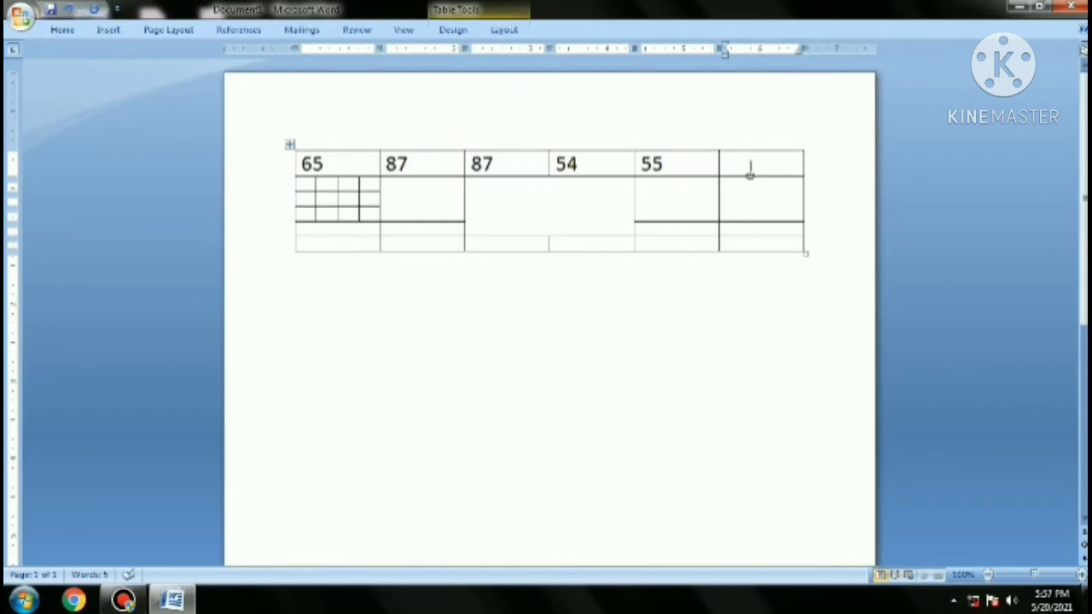
{"action": "left_click", "coordinate": [504, 31]}
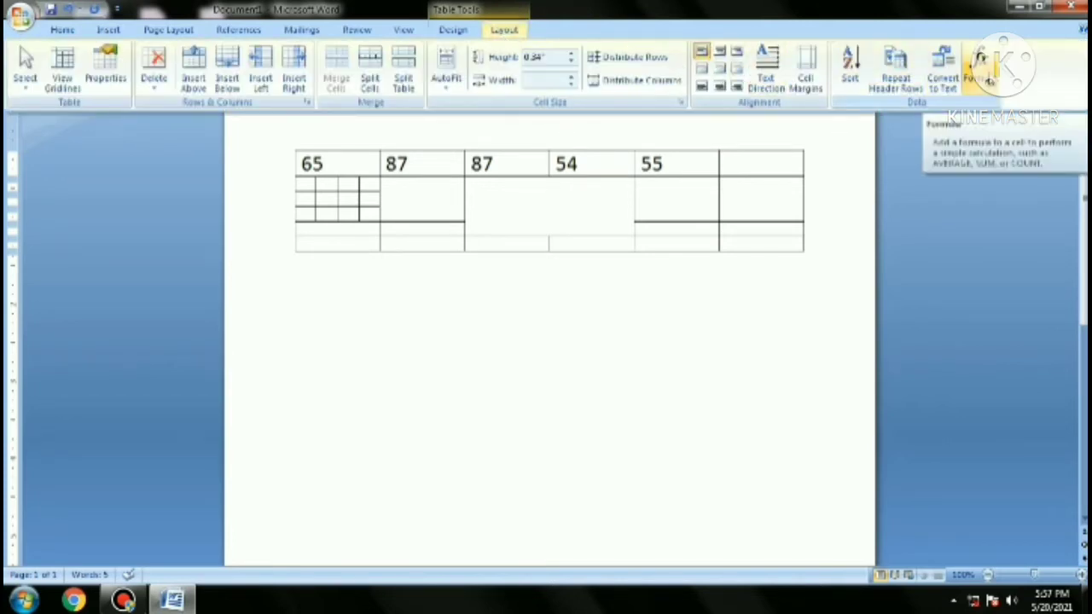
{"action": "left_click", "coordinate": [981, 75]}
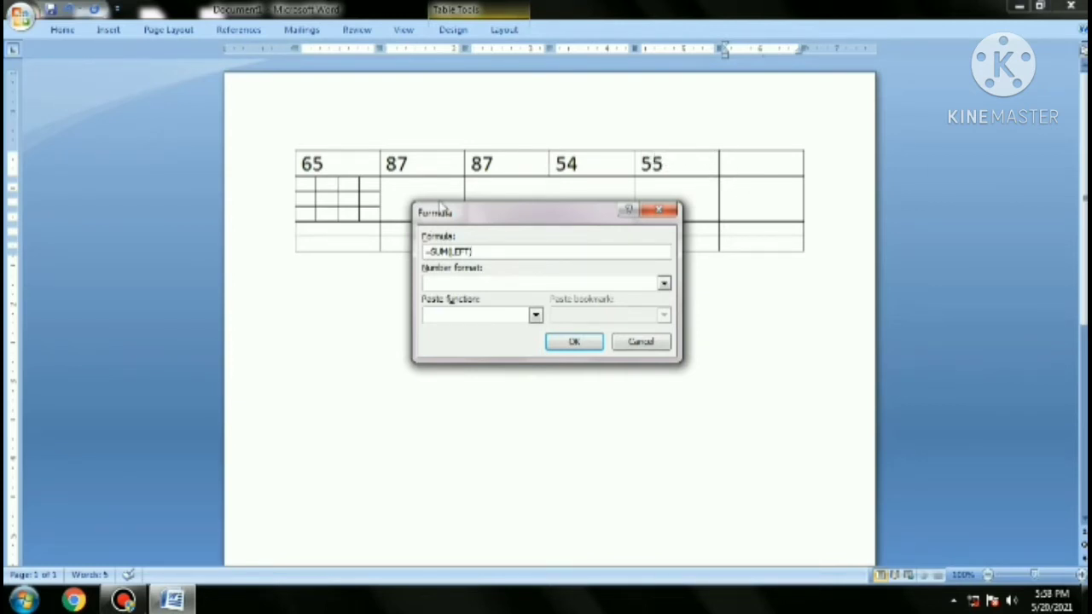
{"action": "left_click", "coordinate": [583, 341]}
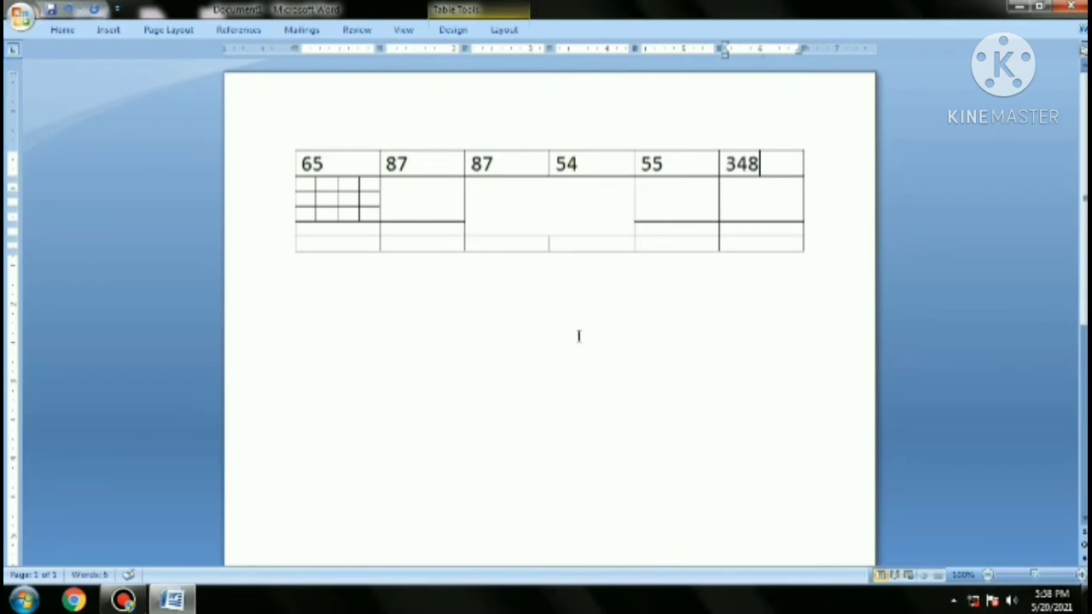
Step: Fill the first five cells of the table's bottom row with 77, 99, 58, 65 and 74
{"action": "left_click", "coordinate": [333, 242]}
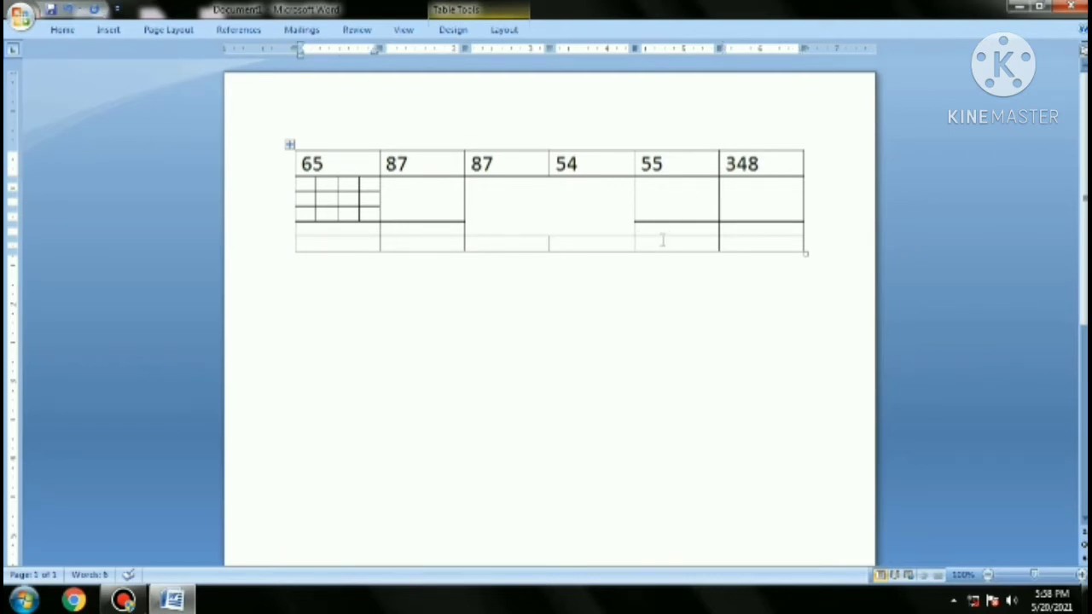
{"action": "type", "text": "77"}
{"action": "key", "text": "Tab"}
{"action": "type", "text": "99"}
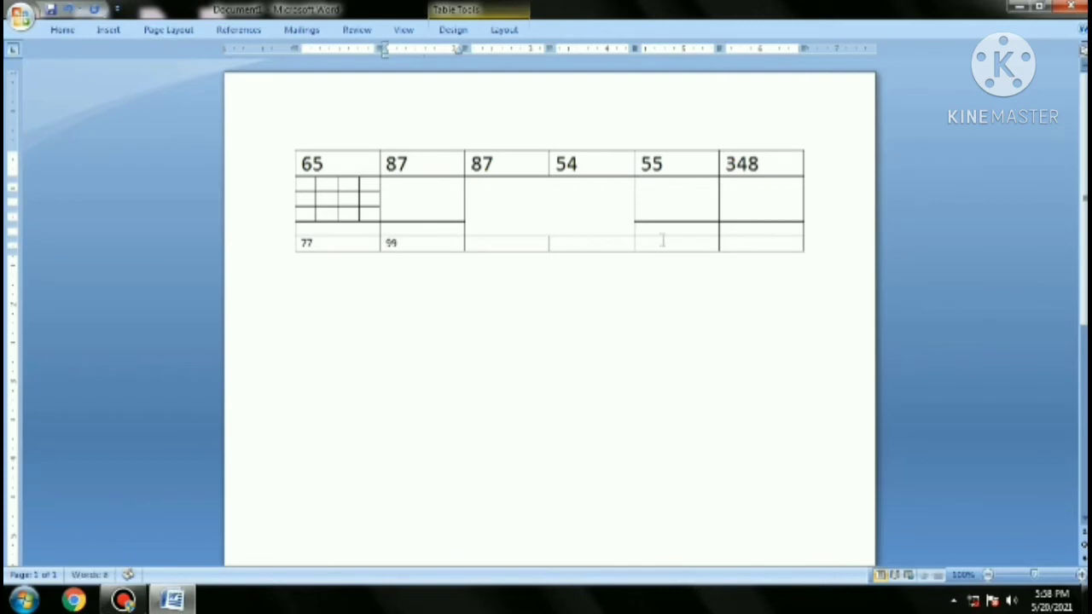
{"action": "key", "text": "Tab"}
{"action": "type", "text": "58"}
{"action": "key", "text": "Tab"}
{"action": "type", "text": "65"}
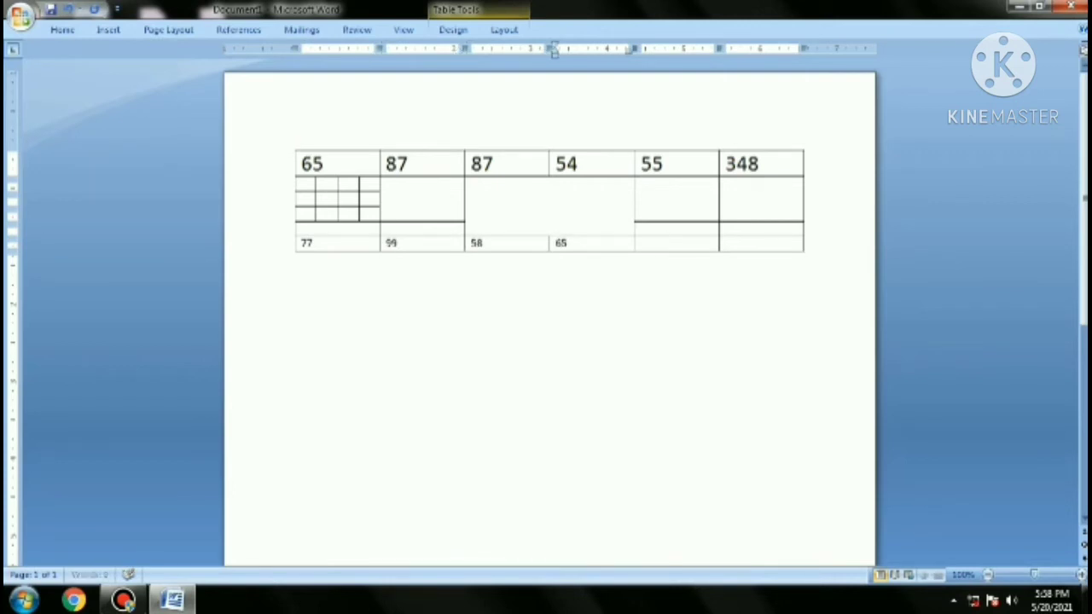
{"action": "type", "text": "6"}
{"action": "key", "text": "BackSpace"}
{"action": "left_click", "coordinate": [661, 243]}
{"action": "type", "text": "74"}
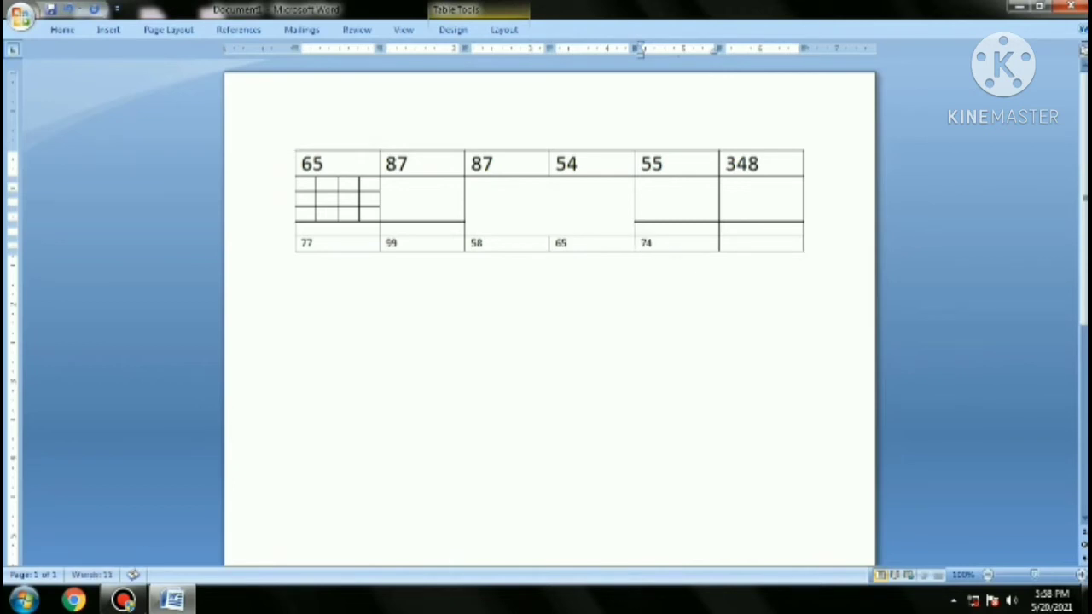
{"action": "key", "text": "Tab"}
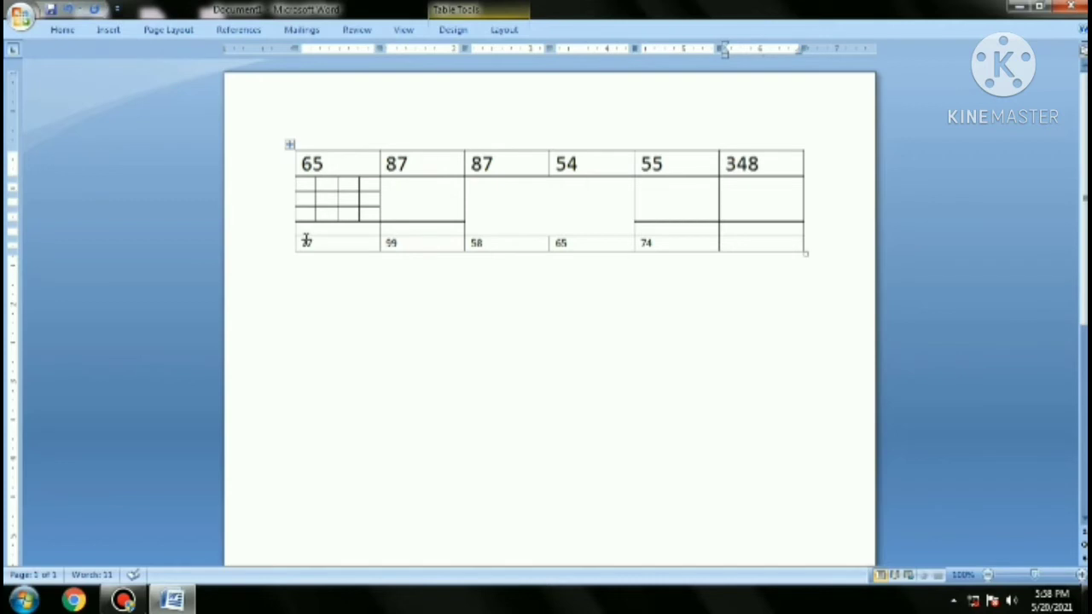
Step: Set the font size of the table's bottom row to 22
{"action": "left_click_drag", "start_coordinate": [305, 242], "coordinate": [305, 267]}
{"action": "left_click", "coordinate": [62, 30]}
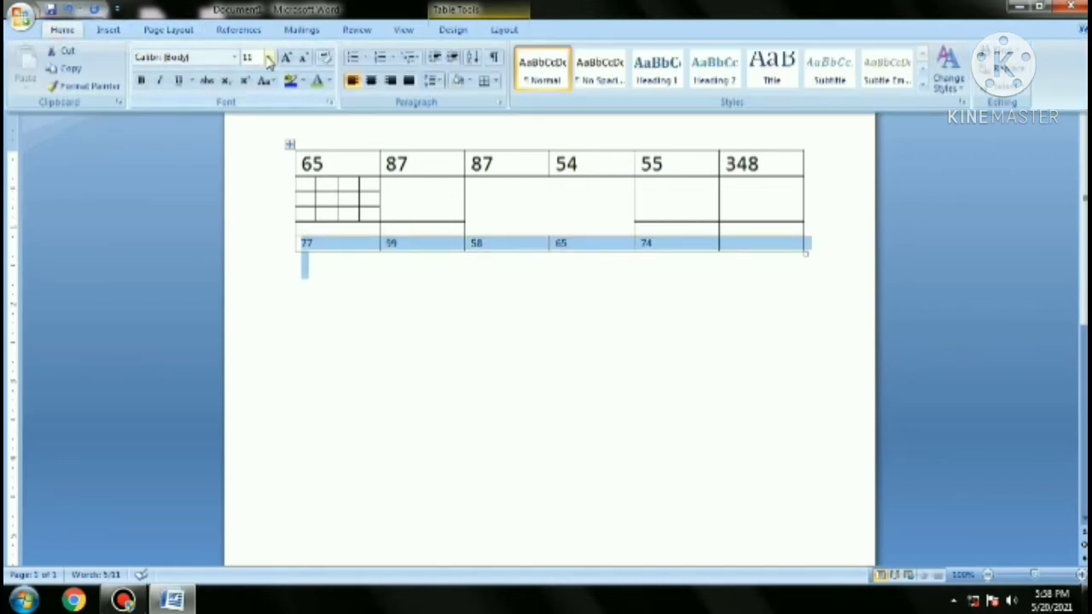
{"action": "left_click", "coordinate": [268, 57]}
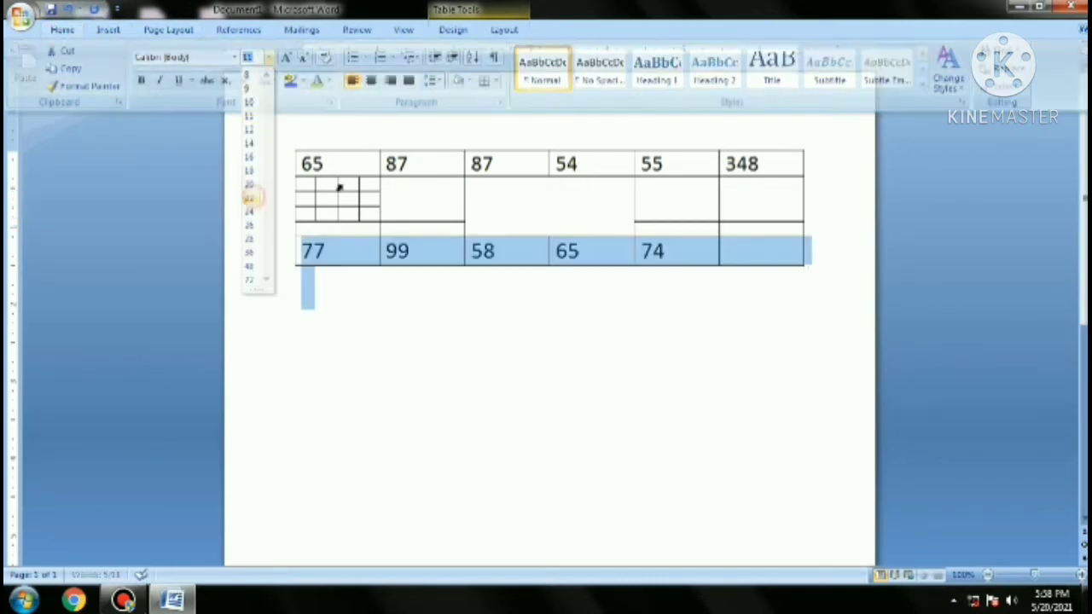
{"action": "left_click", "coordinate": [762, 268]}
Step: Insert the formula =SUM(LEFT) in the last cell of the table's bottom row
{"action": "left_click", "coordinate": [755, 251]}
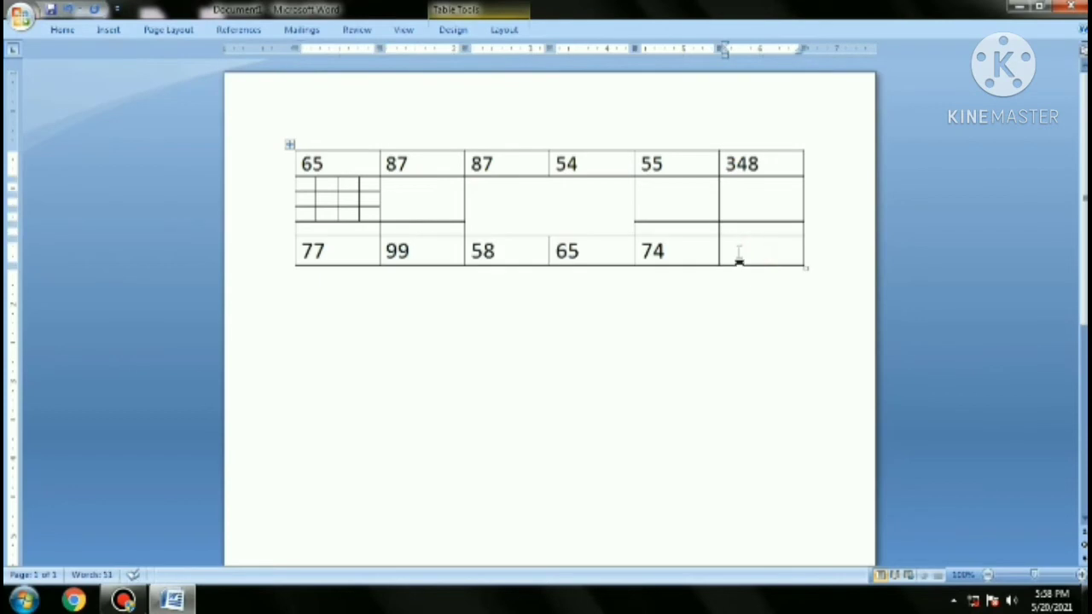
{"action": "left_click", "coordinate": [504, 30]}
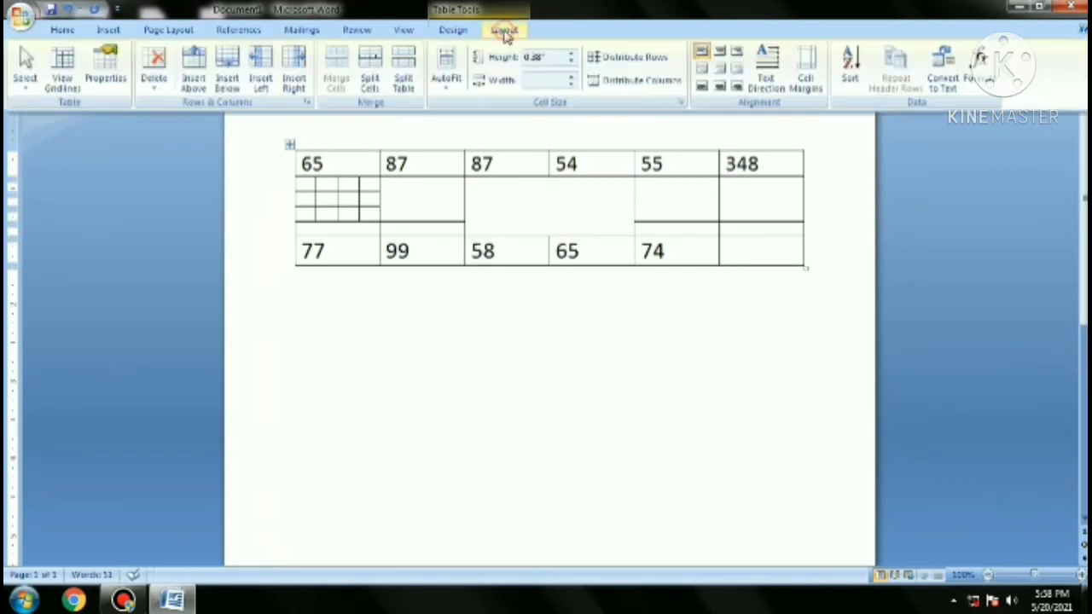
{"action": "left_click", "coordinate": [977, 77]}
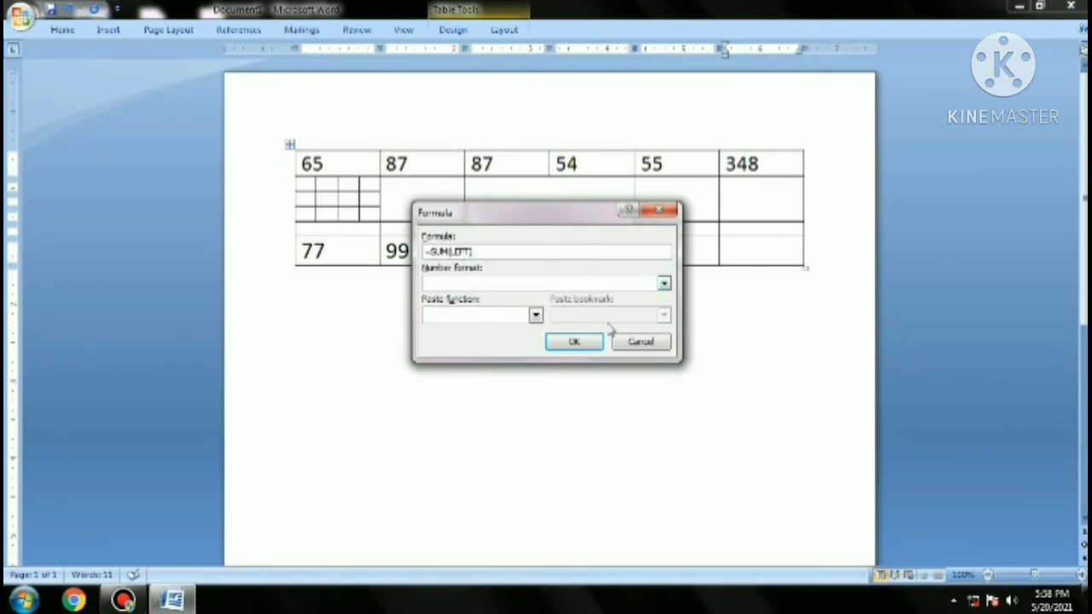
{"action": "left_click", "coordinate": [567, 342]}
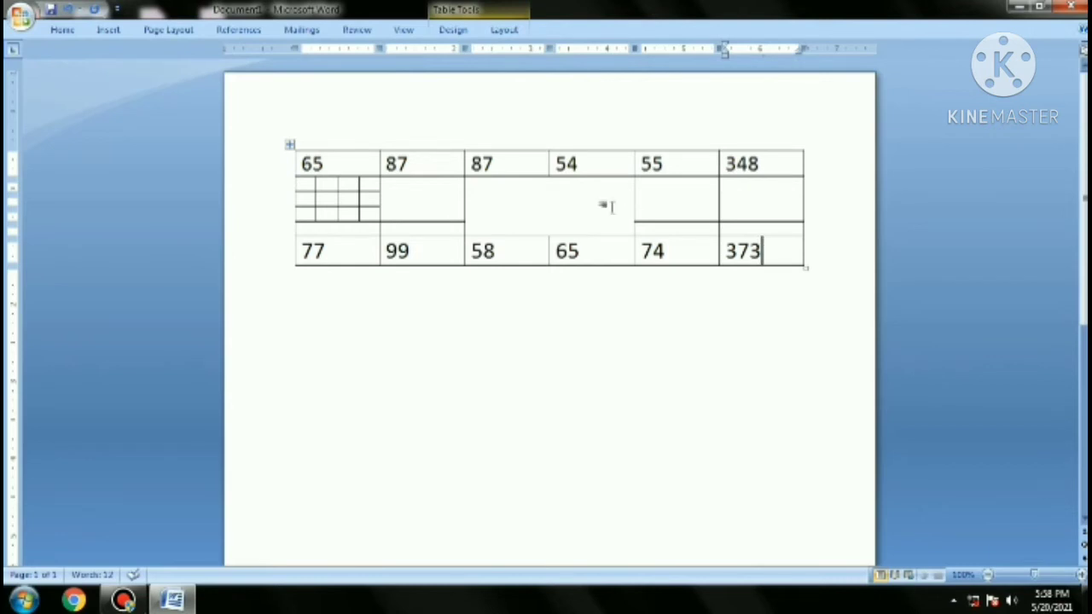
Step: Select the whole table and recolor its cell borders with the red theme color
{"action": "left_click", "coordinate": [332, 164]}
{"action": "left_click_drag", "start_coordinate": [331, 164], "coordinate": [754, 251]}
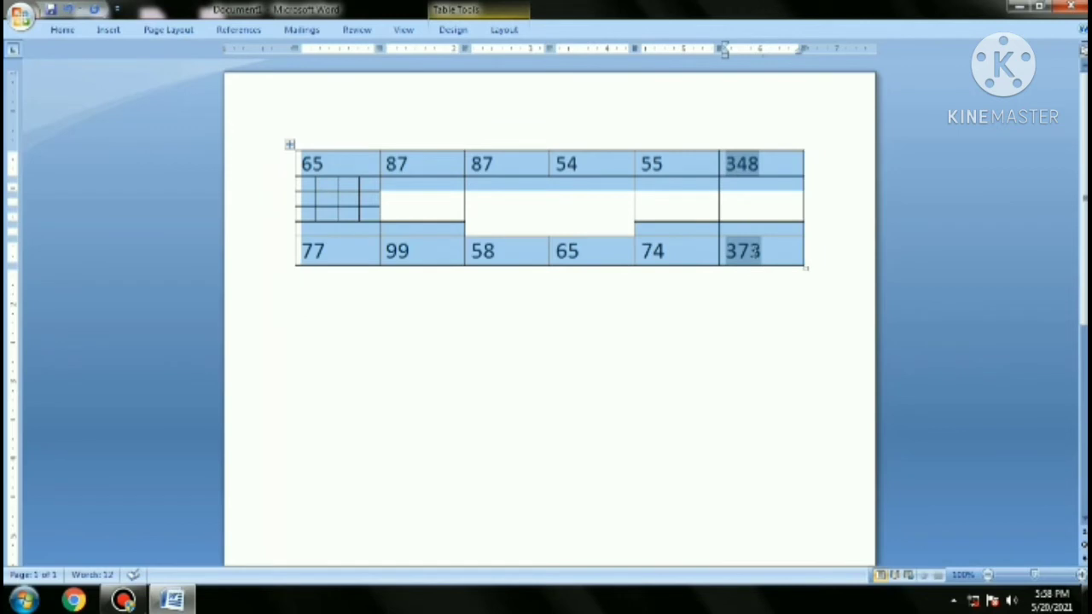
{"action": "right_click", "coordinate": [448, 171]}
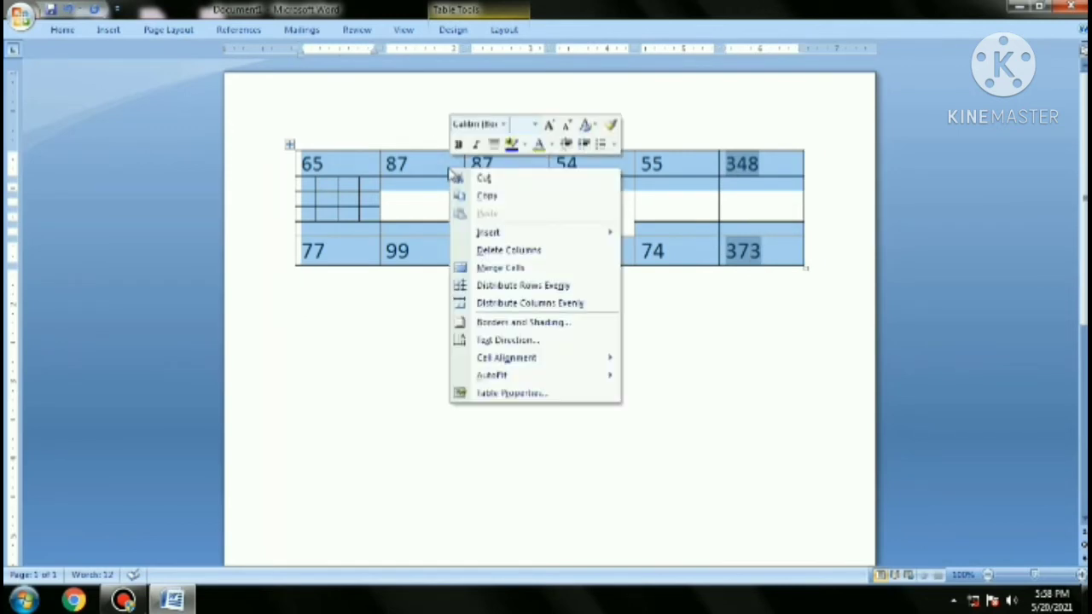
{"action": "left_click", "coordinate": [547, 330]}
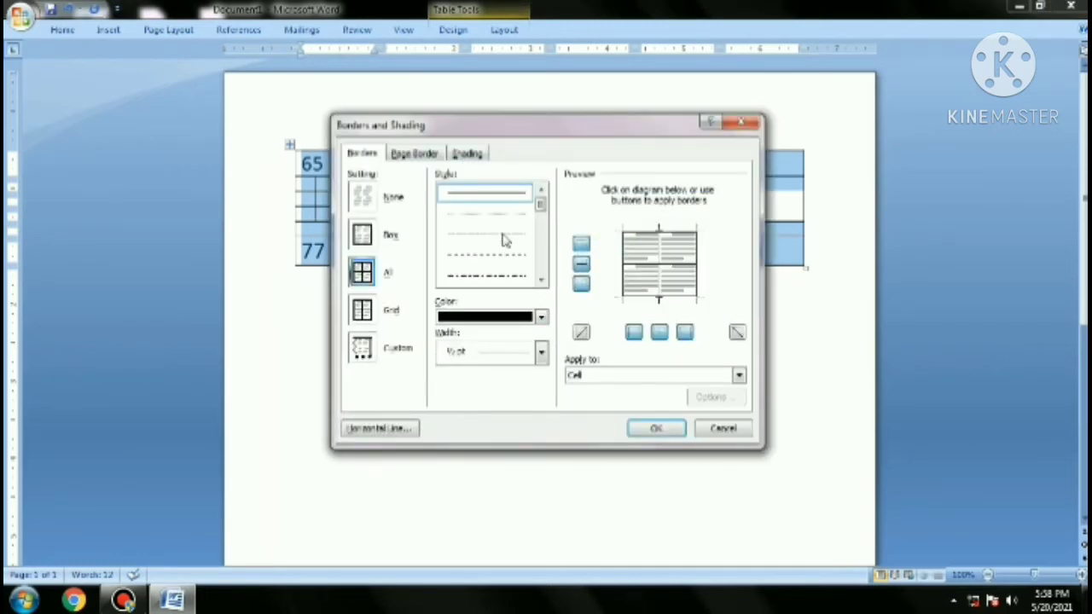
{"action": "left_click", "coordinate": [540, 318]}
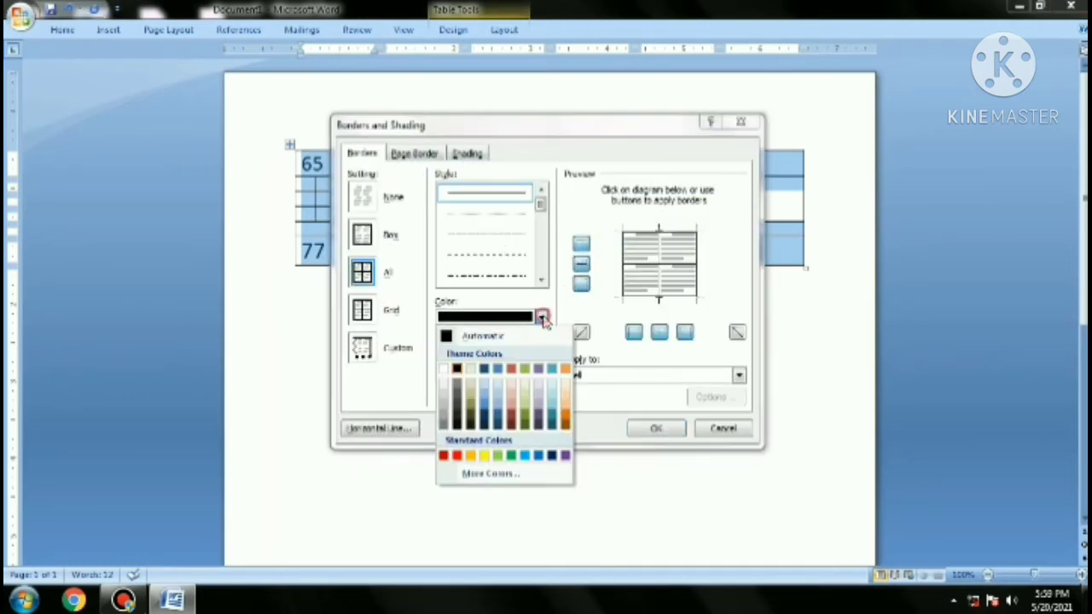
{"action": "left_click", "coordinate": [514, 370]}
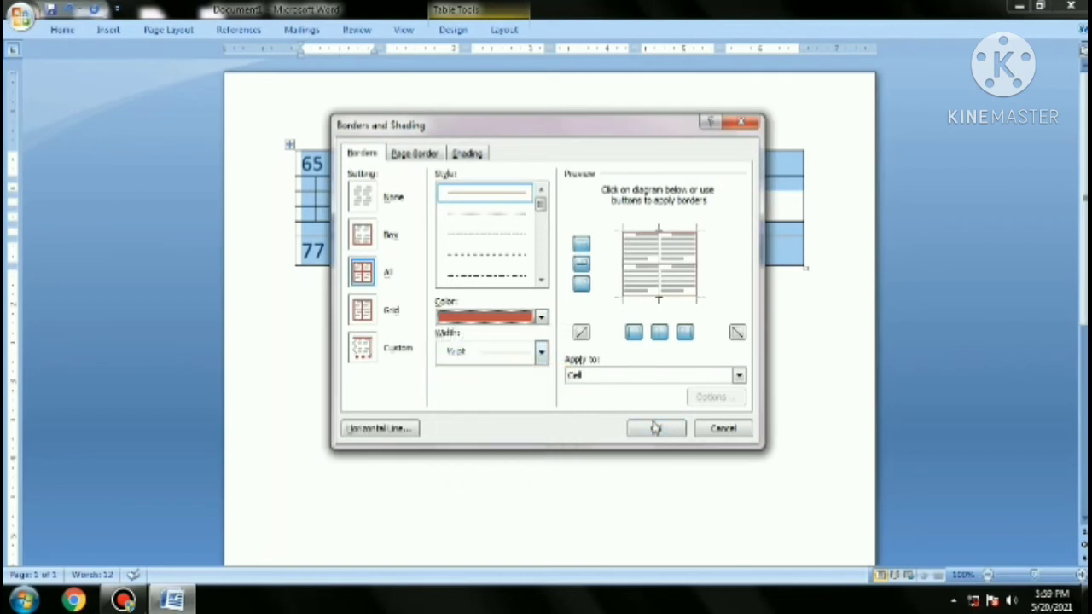
{"action": "left_click", "coordinate": [654, 428]}
{"action": "left_click", "coordinate": [578, 225]}
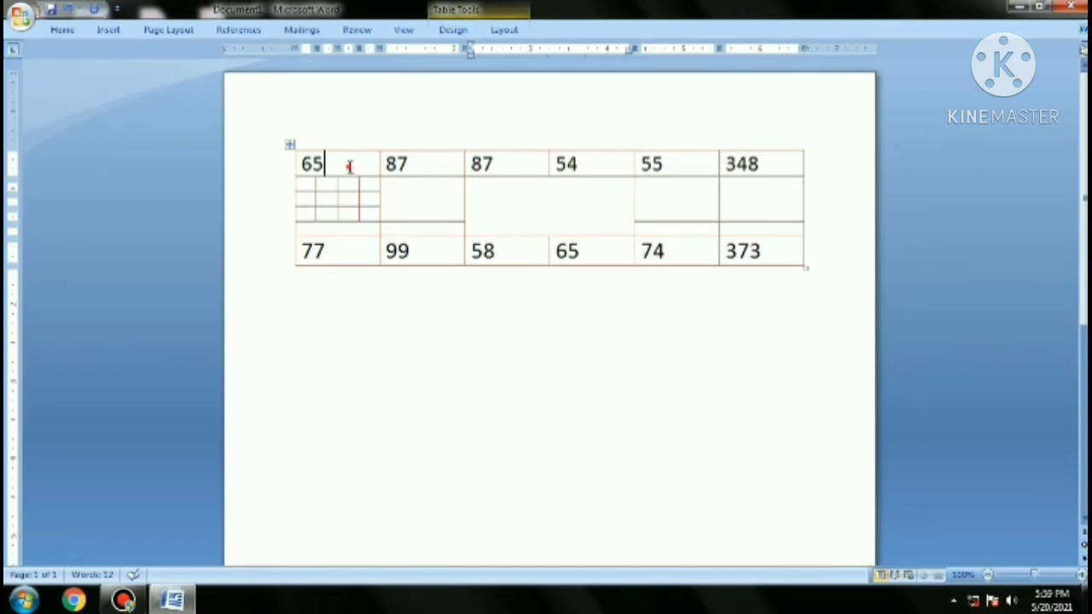
Step: Apply the aqua table style with a solid colored header row to the whole table
{"action": "left_click_drag", "start_coordinate": [341, 170], "coordinate": [793, 256]}
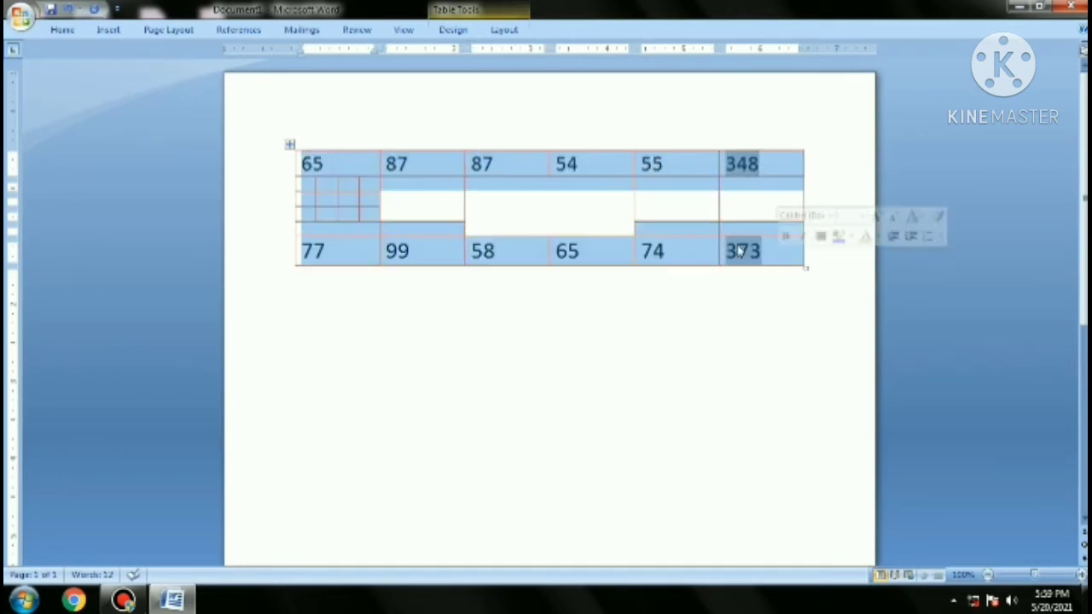
{"action": "left_click", "coordinate": [453, 31]}
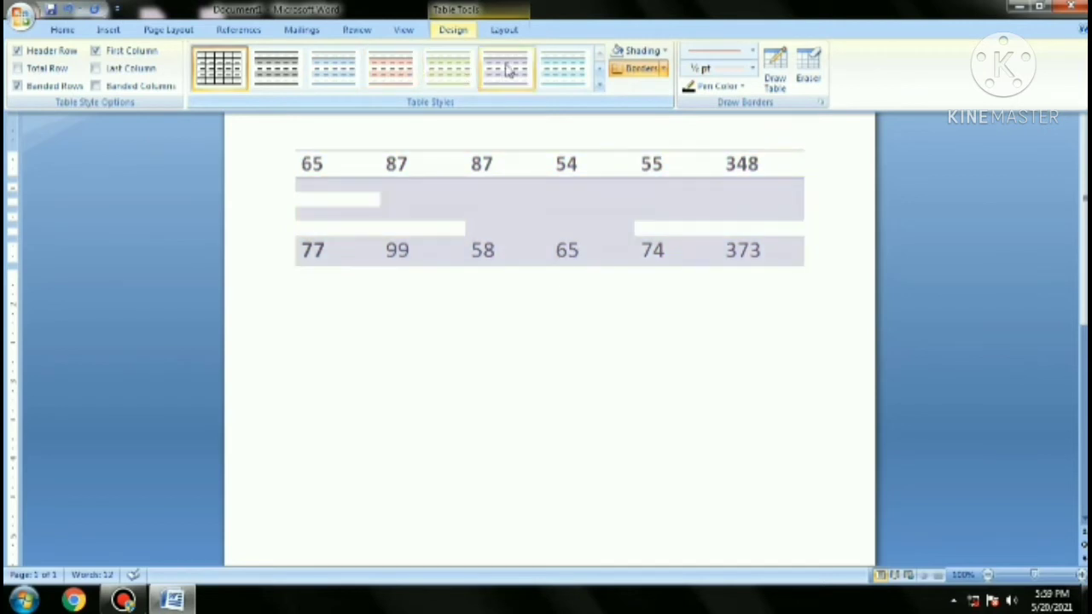
{"action": "left_click", "coordinate": [601, 72]}
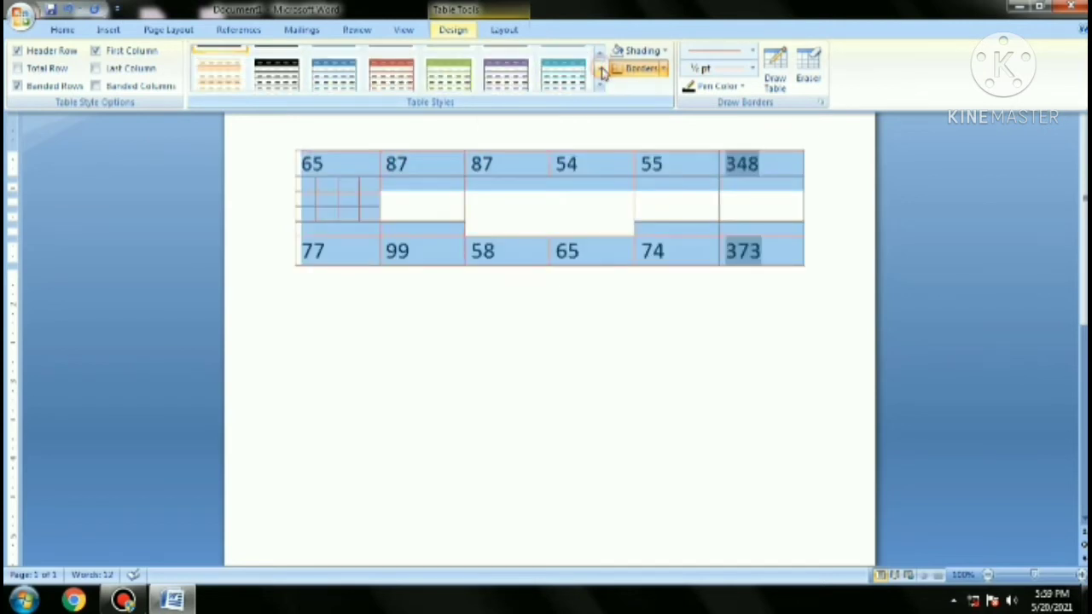
{"action": "left_click", "coordinate": [561, 73]}
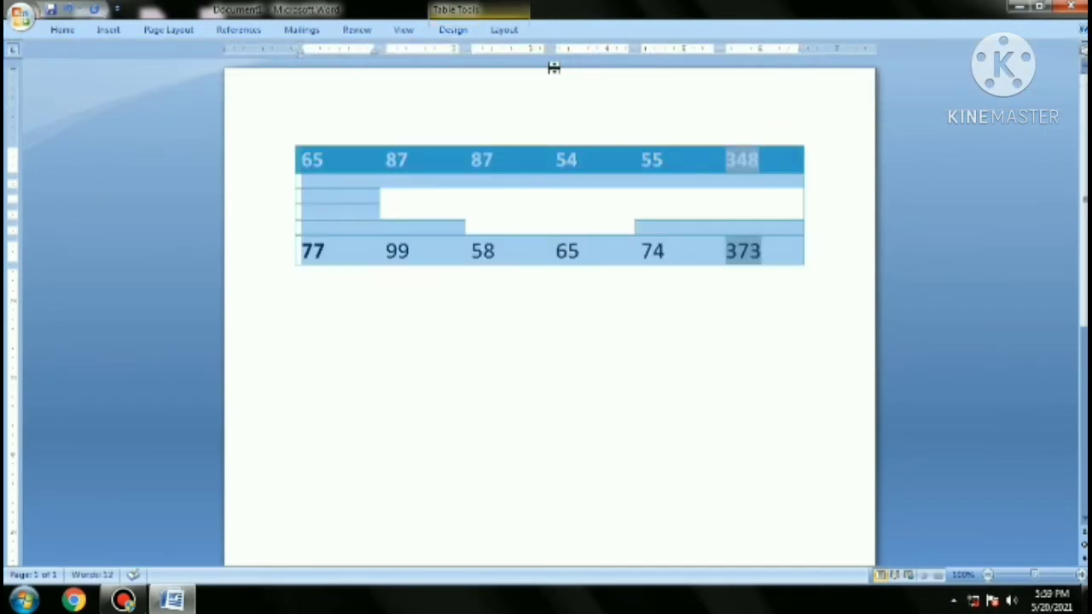
{"action": "left_click", "coordinate": [675, 297]}
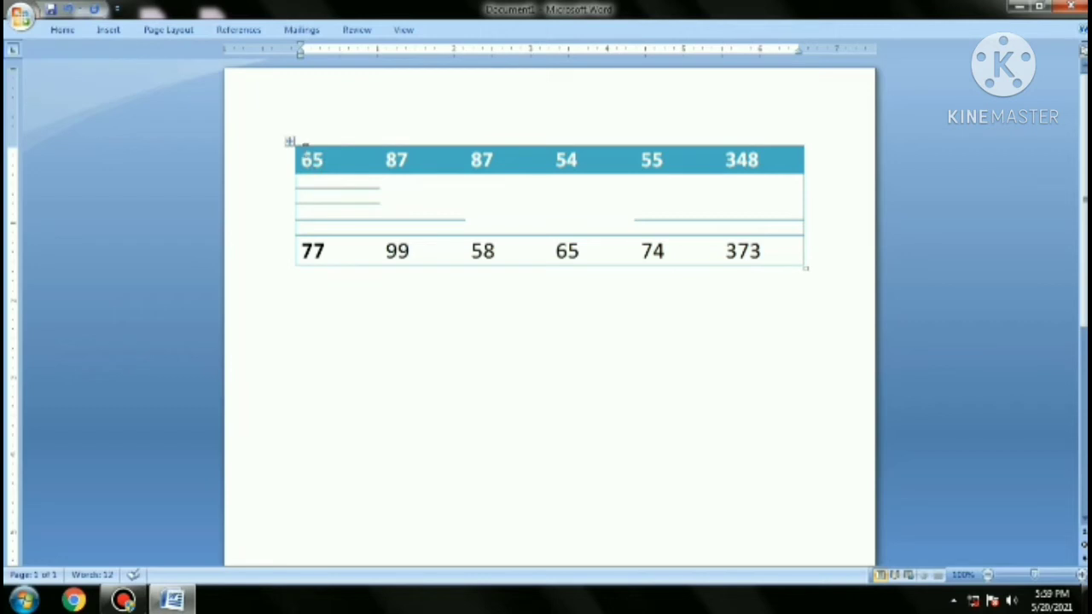
Step: Cut the whole table out of the document
{"action": "left_click_drag", "start_coordinate": [306, 147], "coordinate": [653, 183]}
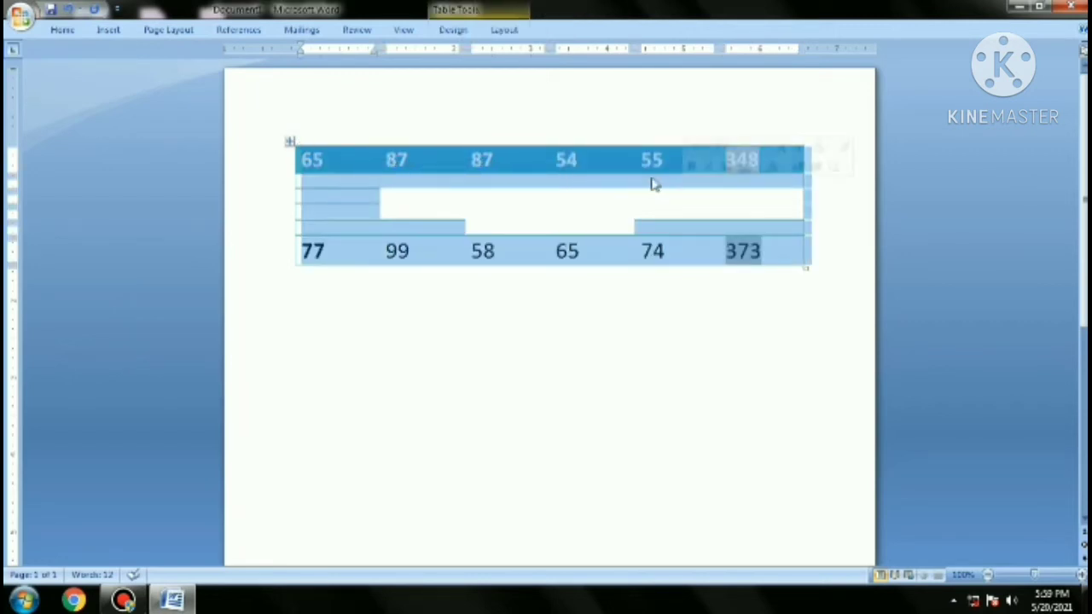
{"action": "right_click", "coordinate": [527, 159]}
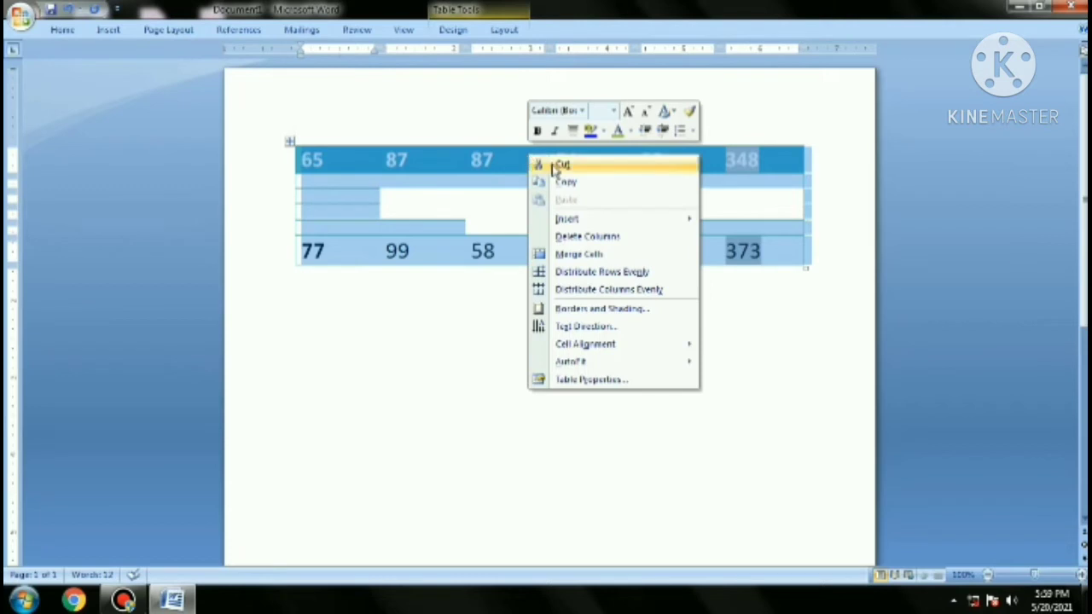
{"action": "left_click", "coordinate": [556, 165]}
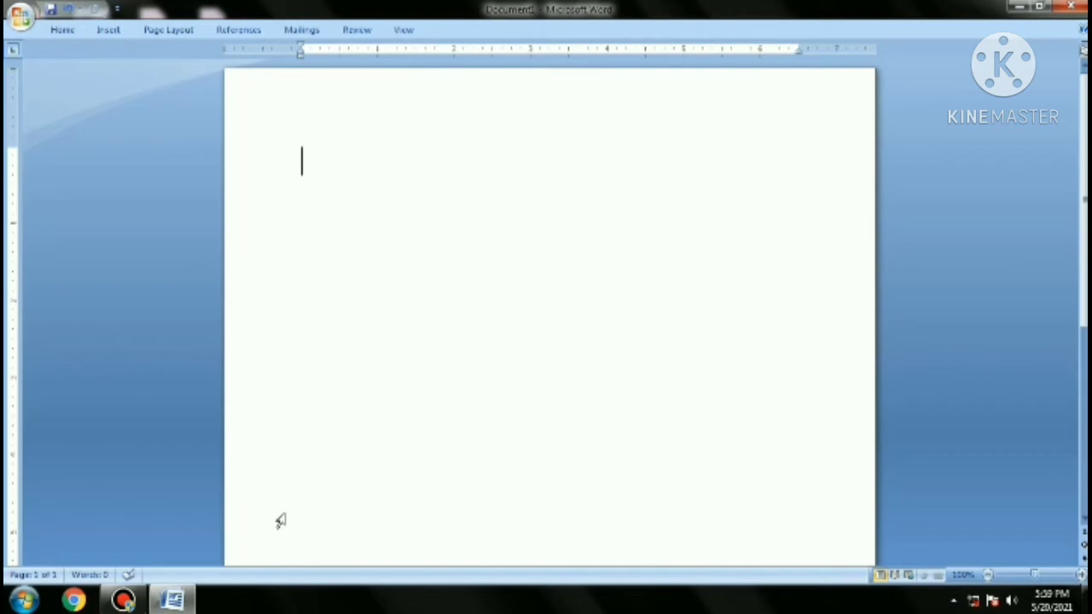
Step: Write "I love my india. I love my country." on the blank page, accepting the change to the Windows 7 Basic color scheme
{"action": "type", "text": "I love"}
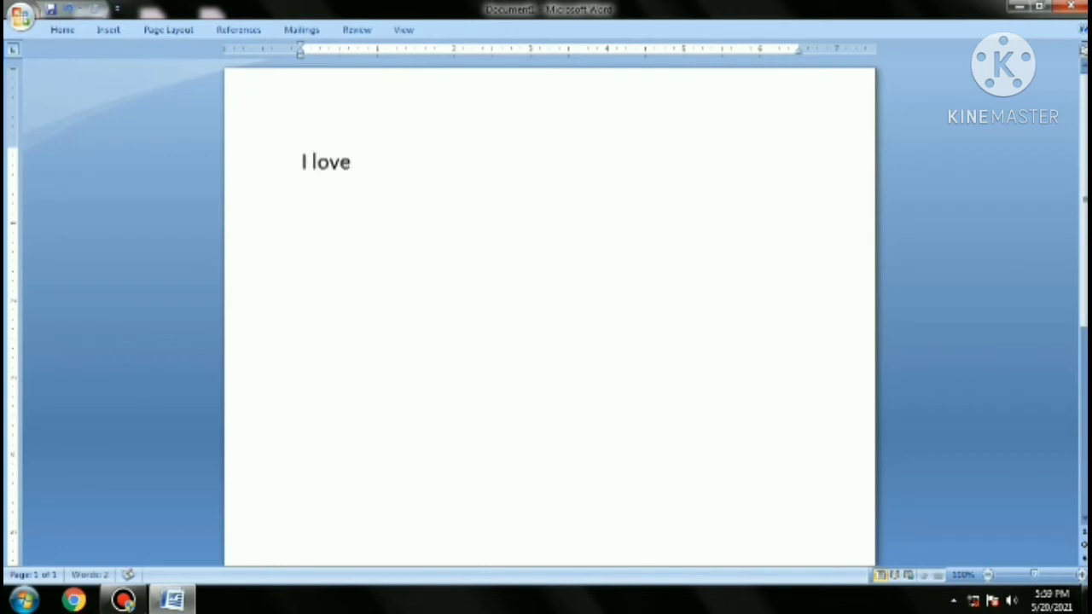
{"action": "type", "text": " my indi"}
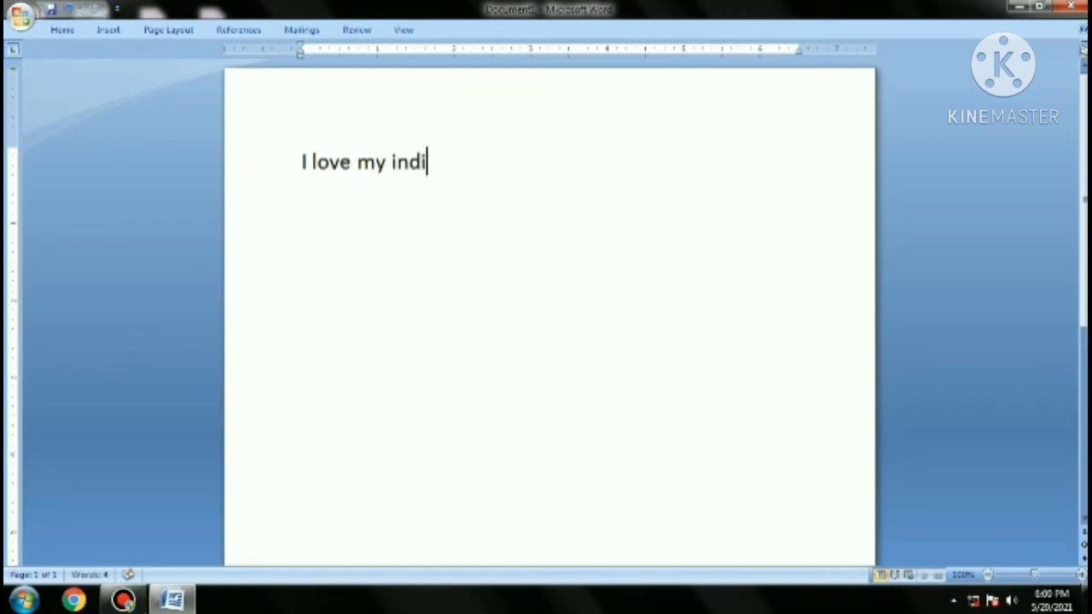
{"action": "type", "text": "a."}
{"action": "type", "text": "ia."}
{"action": "type", "text": " I lov"}
{"action": "type", "text": "e m"}
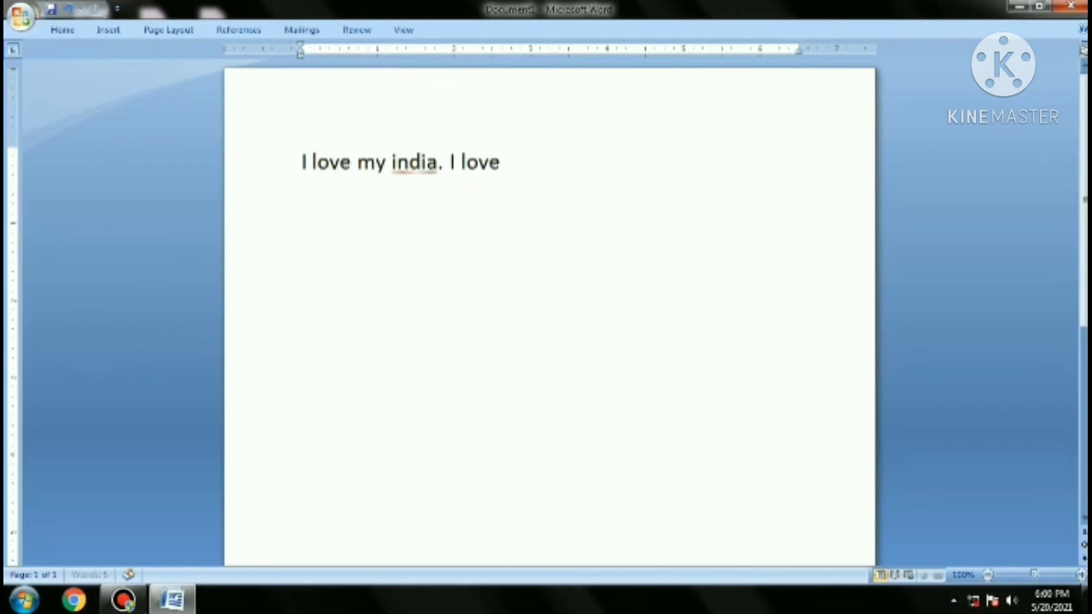
{"action": "type", "text": "y"}
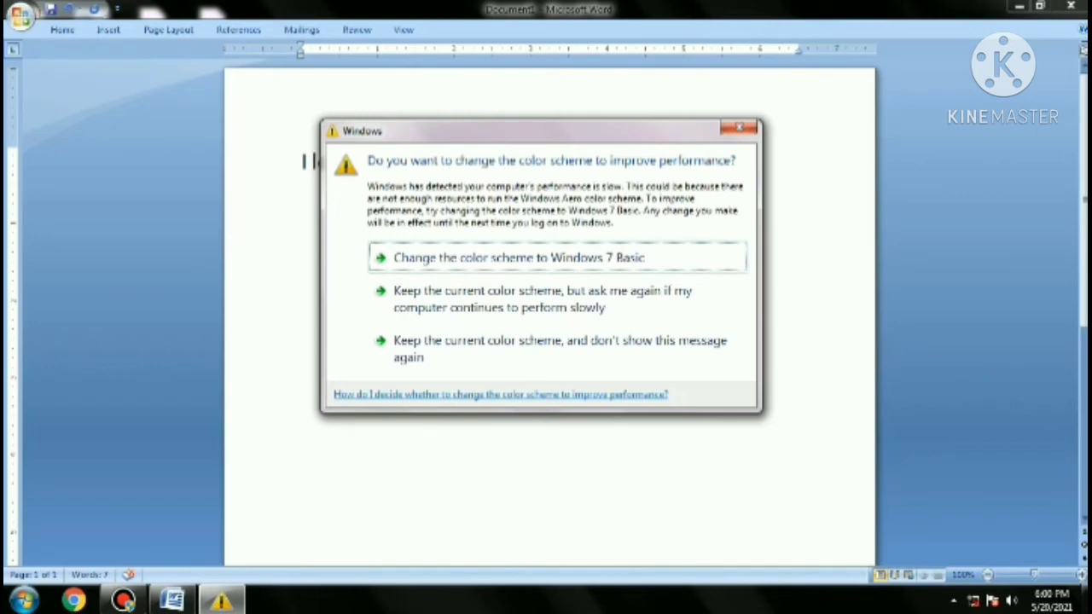
{"action": "key", "text": "Return"}
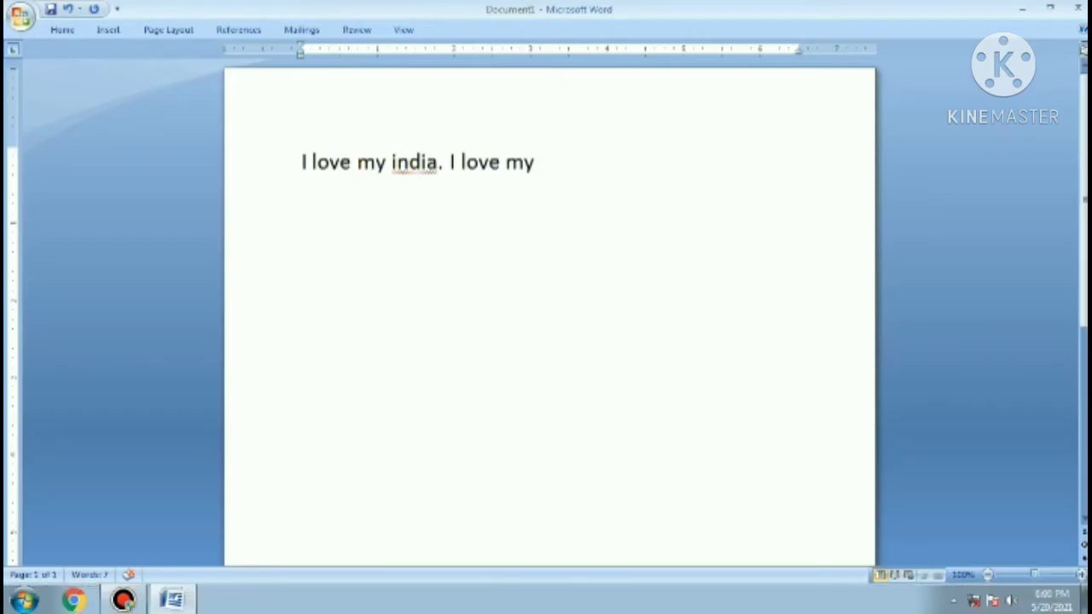
{"action": "type", "text": "countr"}
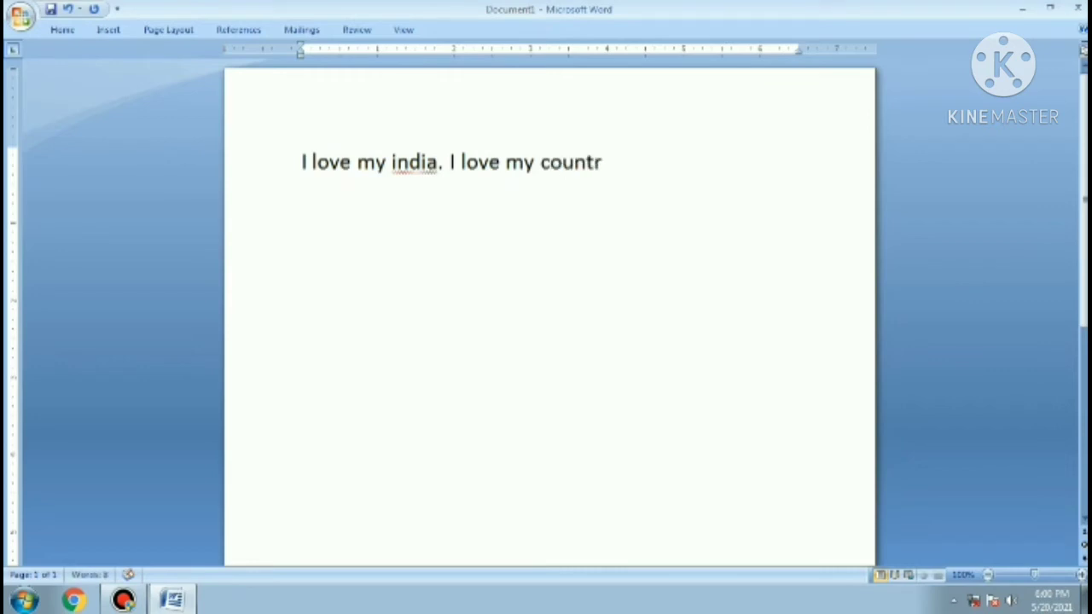
{"action": "type", "text": "y."}
{"action": "key", "text": "Return"}
Step: Find each occurrence of "love" from the beginning of the text until the search ends, and close the search
{"action": "left_click", "coordinate": [303, 161]}
{"action": "left_click", "coordinate": [94, 34]}
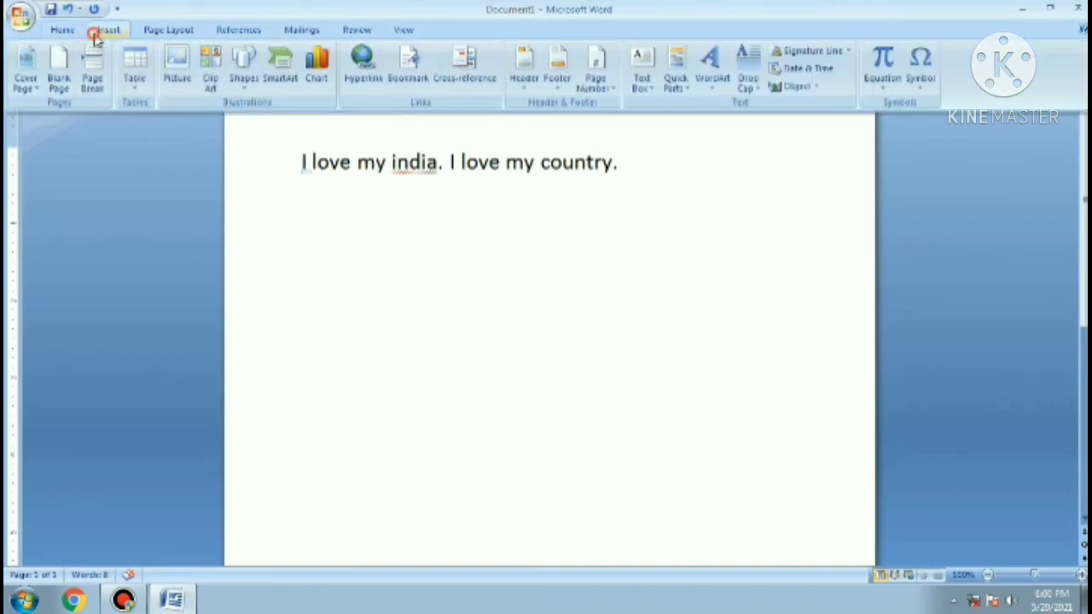
{"action": "left_click", "coordinate": [35, 37]}
{"action": "left_click", "coordinate": [51, 32]}
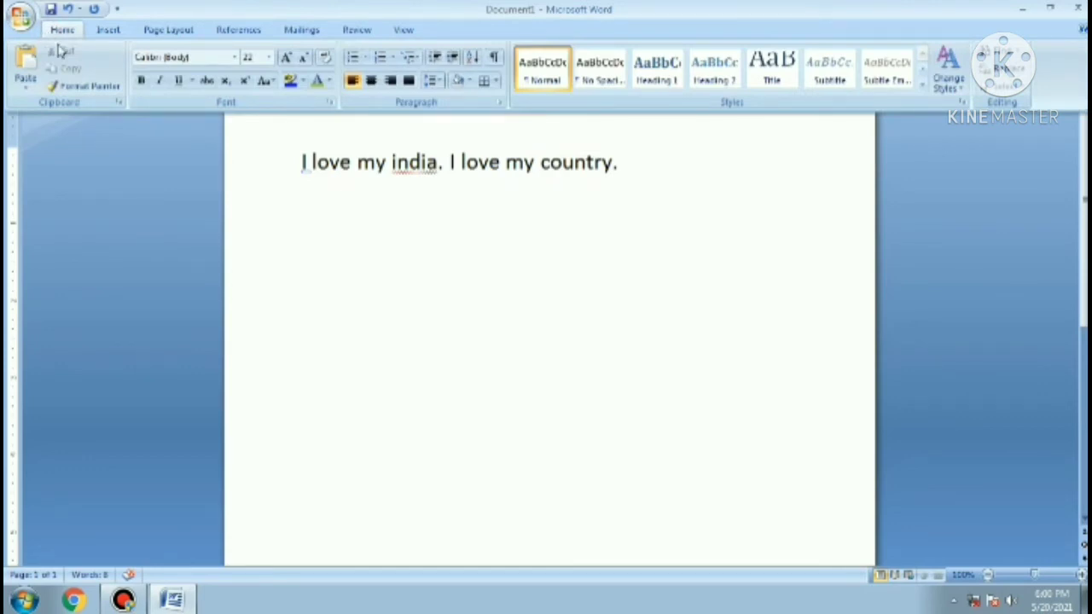
{"action": "left_click", "coordinate": [1008, 55]}
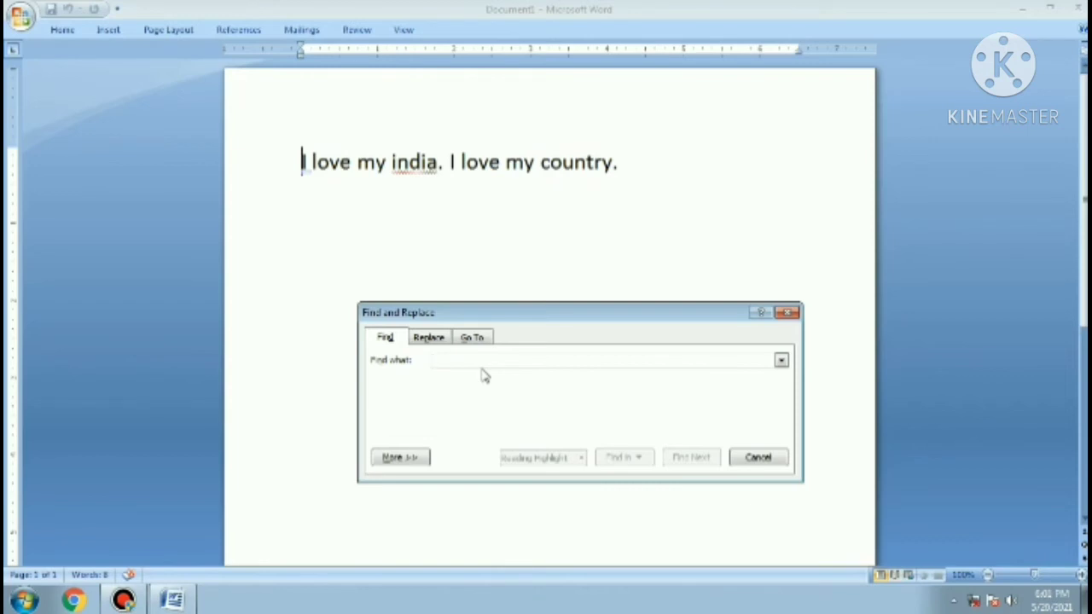
{"action": "type", "text": "love"}
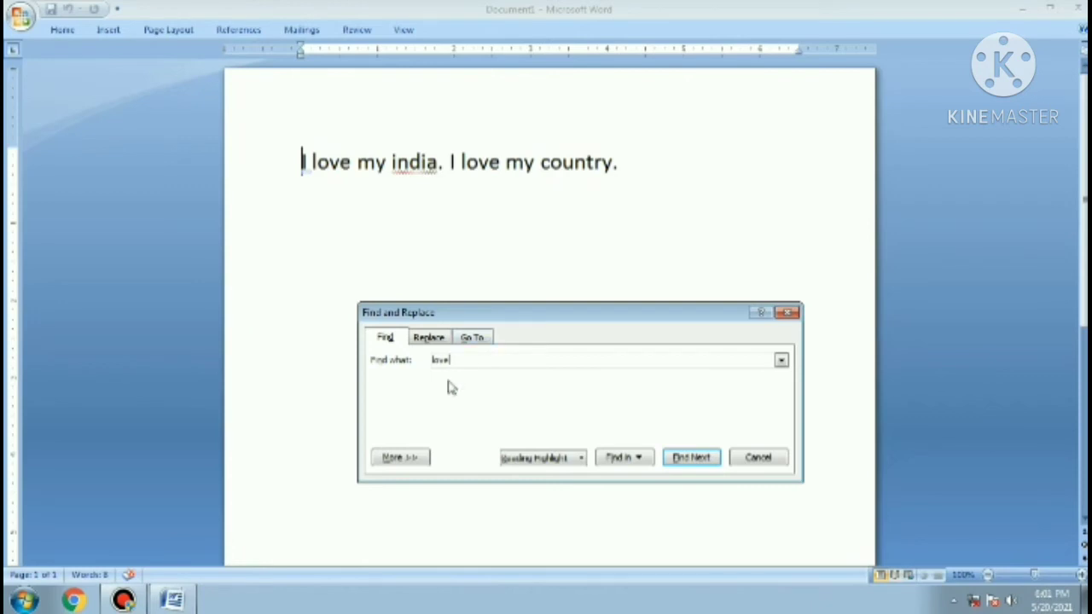
{"action": "left_click", "coordinate": [682, 461]}
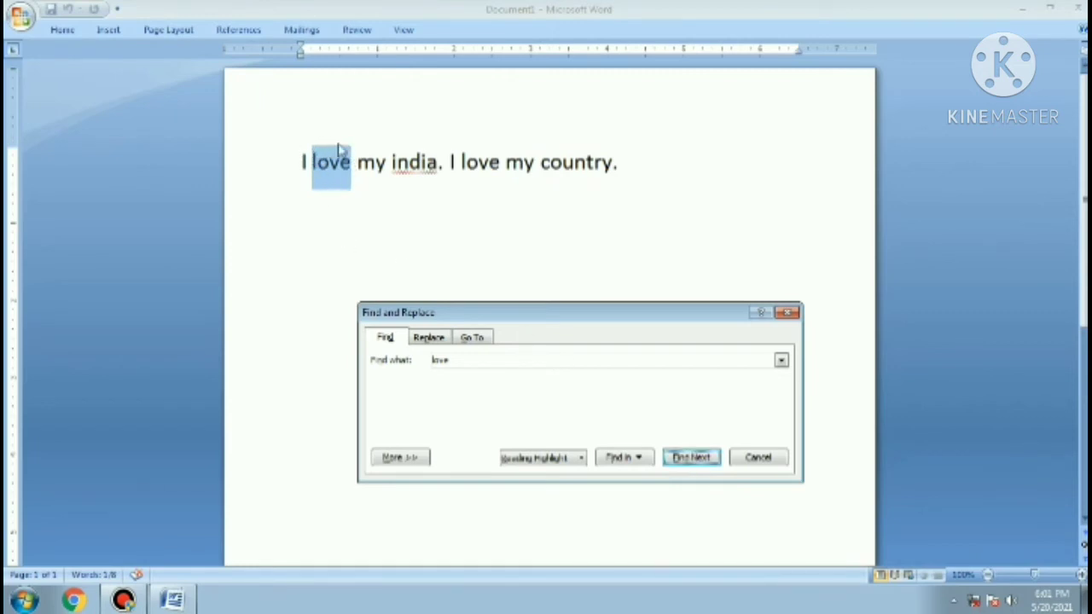
{"action": "left_click", "coordinate": [704, 462]}
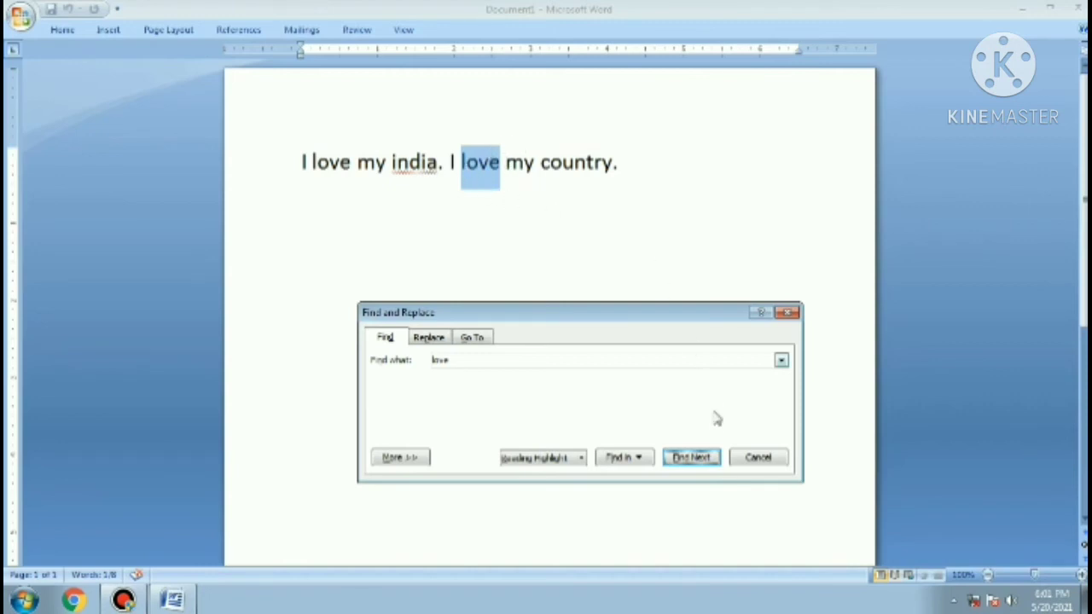
{"action": "left_click", "coordinate": [700, 461]}
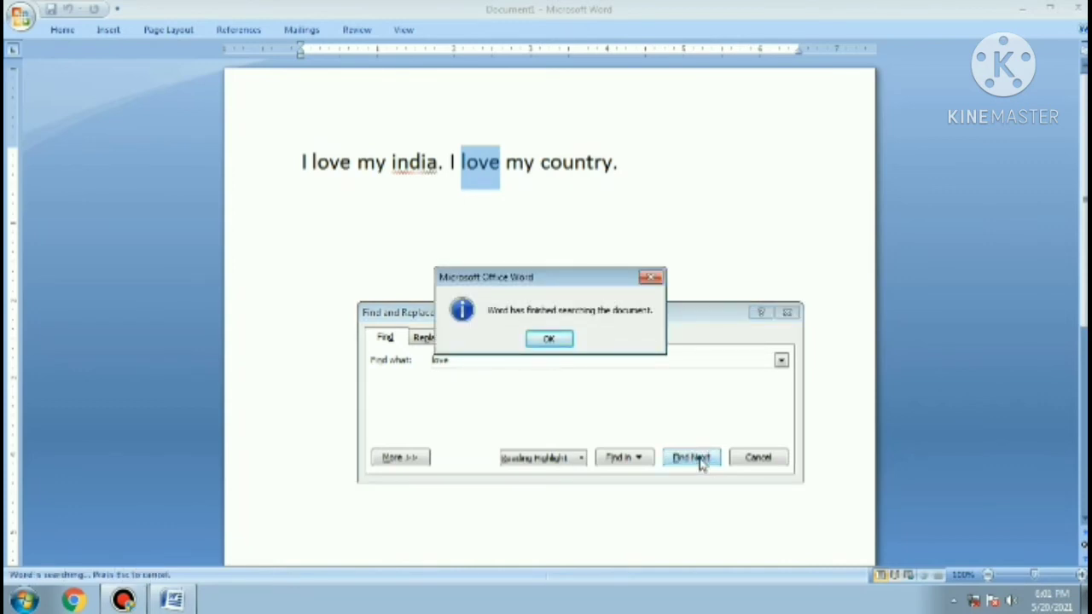
{"action": "left_click", "coordinate": [550, 340]}
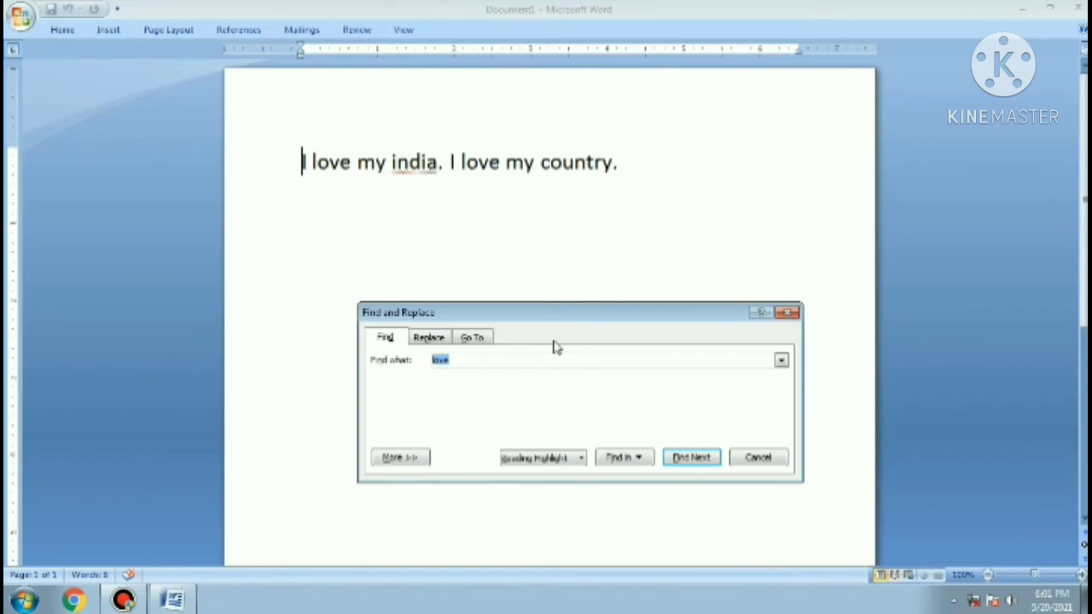
{"action": "left_click", "coordinate": [785, 313]}
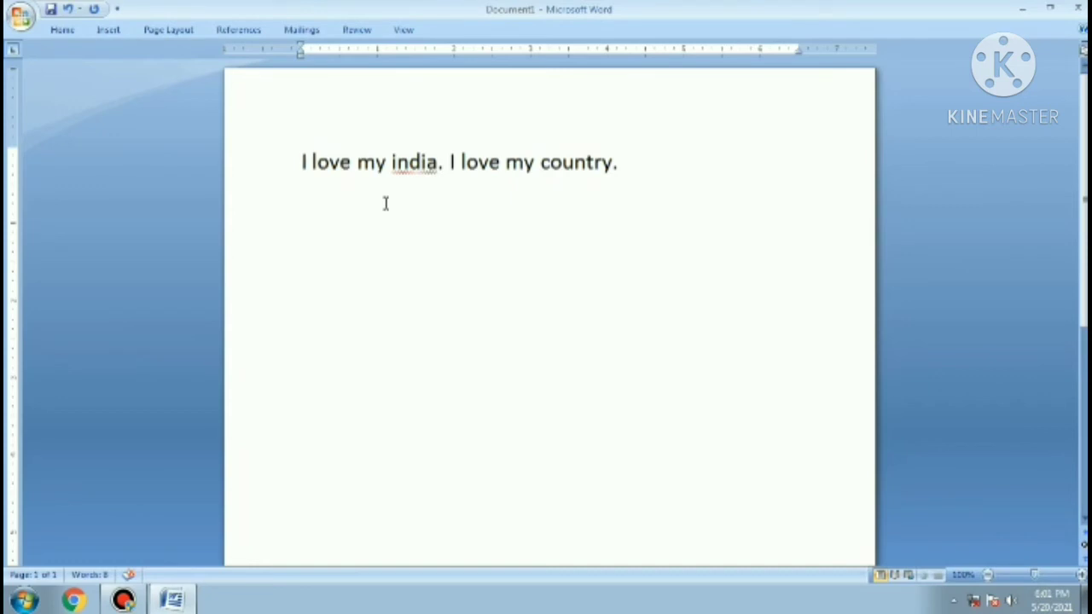
Step: Replace the word "country" with "india" in the second sentence using Find and Replace
{"action": "left_click", "coordinate": [62, 29]}
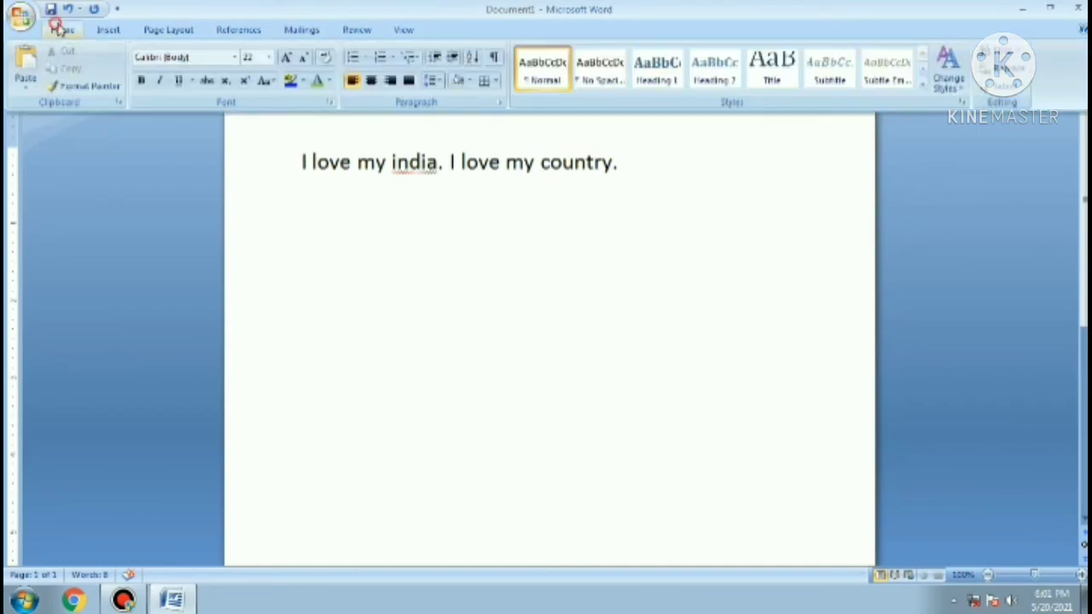
{"action": "left_click", "coordinate": [1003, 73]}
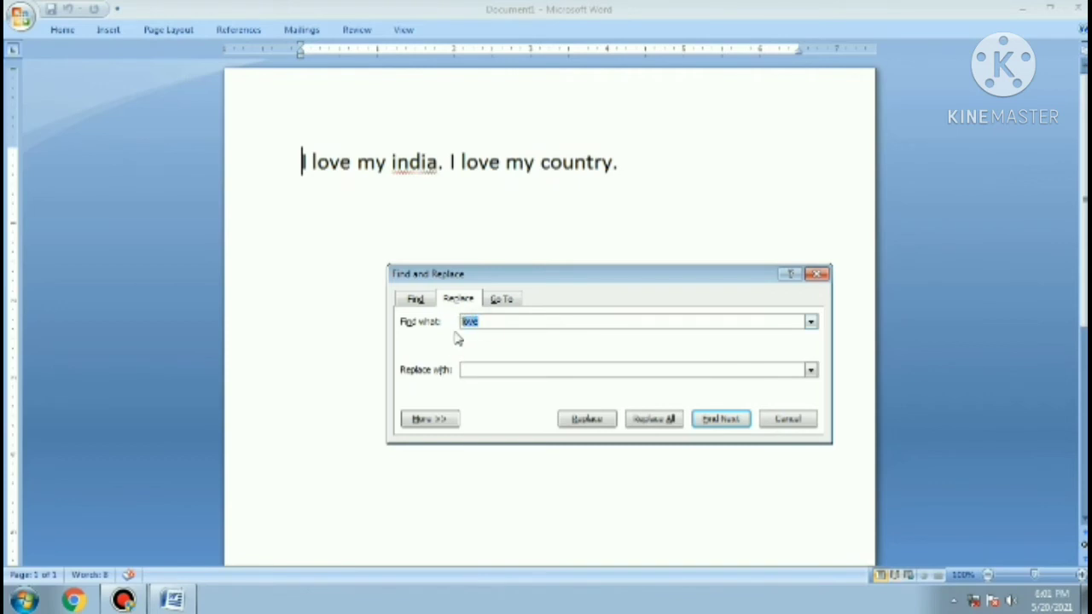
{"action": "key", "text": "BackSpace"}
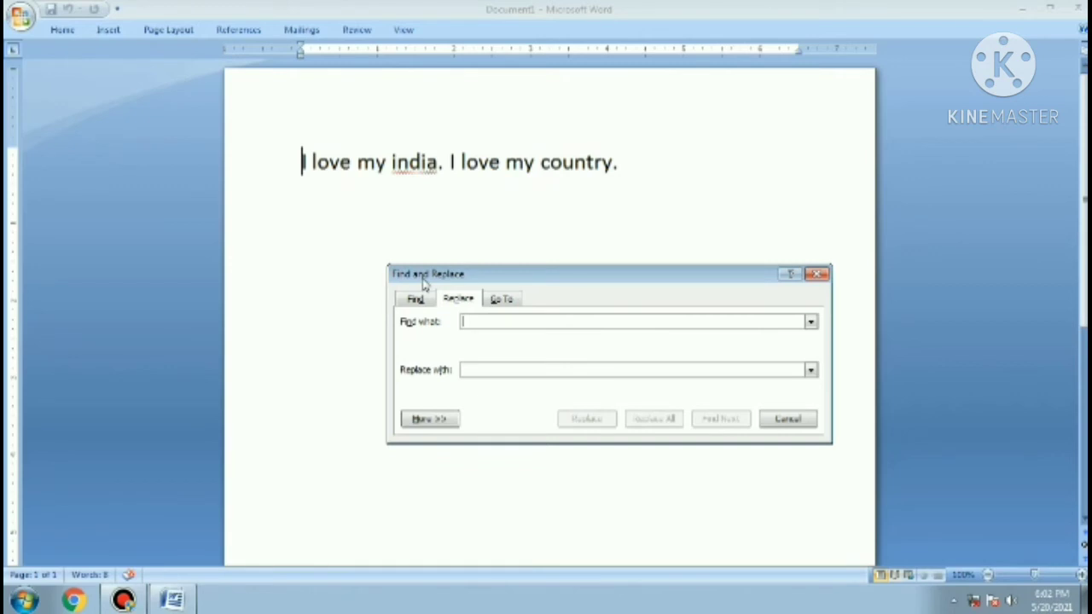
{"action": "type", "text": "i"}
{"action": "type", "text": "o"}
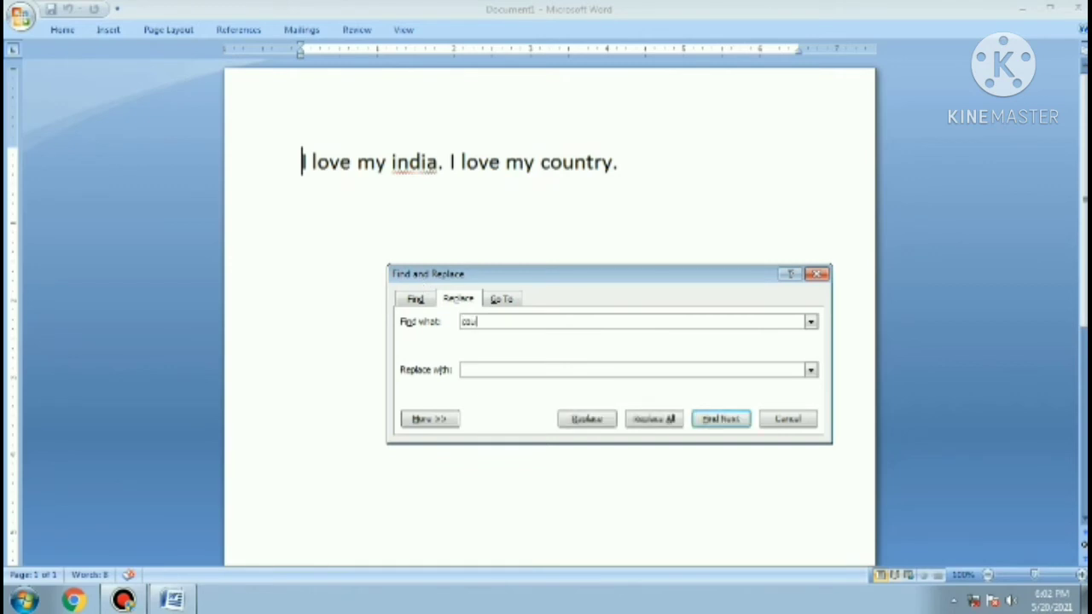
{"action": "type", "text": "untry"}
{"action": "left_click", "coordinate": [468, 370]}
{"action": "left_click", "coordinate": [511, 370]}
{"action": "type", "text": "india"}
{"action": "left_click", "coordinate": [587, 419]}
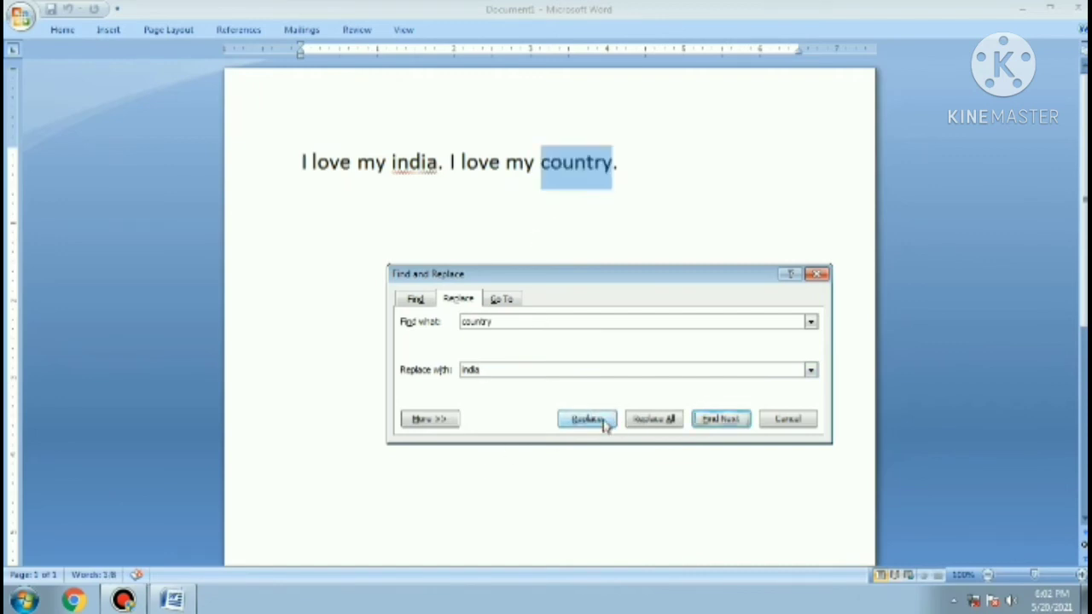
{"action": "left_click", "coordinate": [587, 418]}
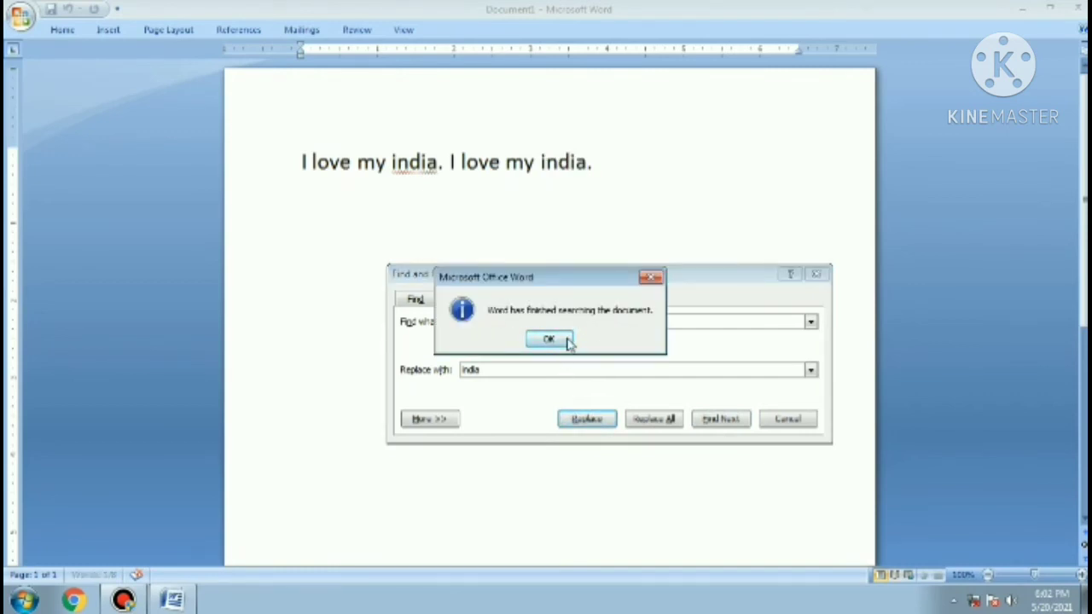
{"action": "left_click", "coordinate": [549, 339]}
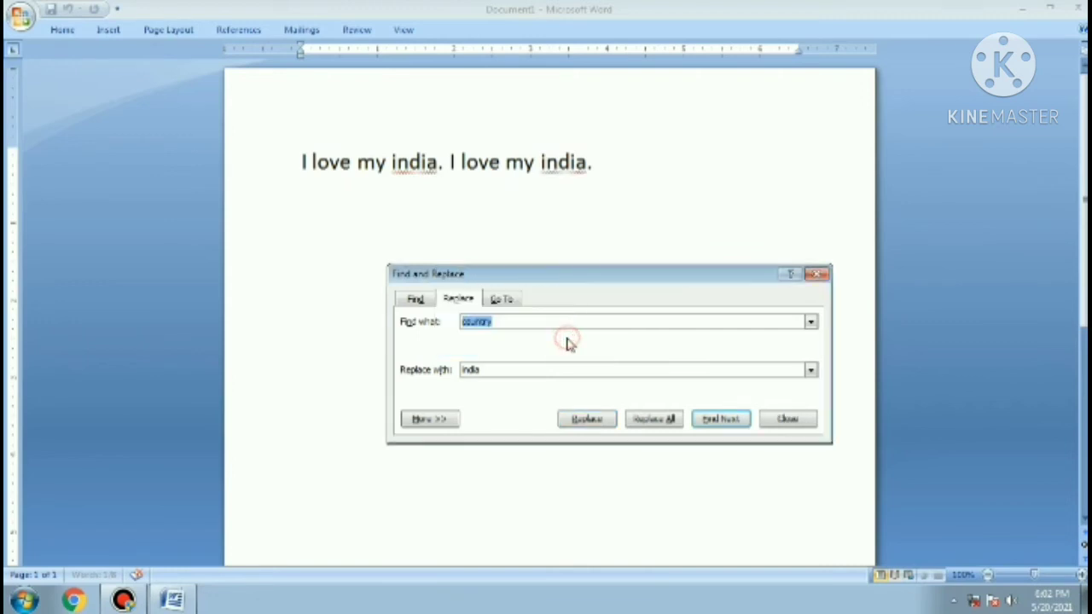
{"action": "left_click", "coordinate": [790, 420]}
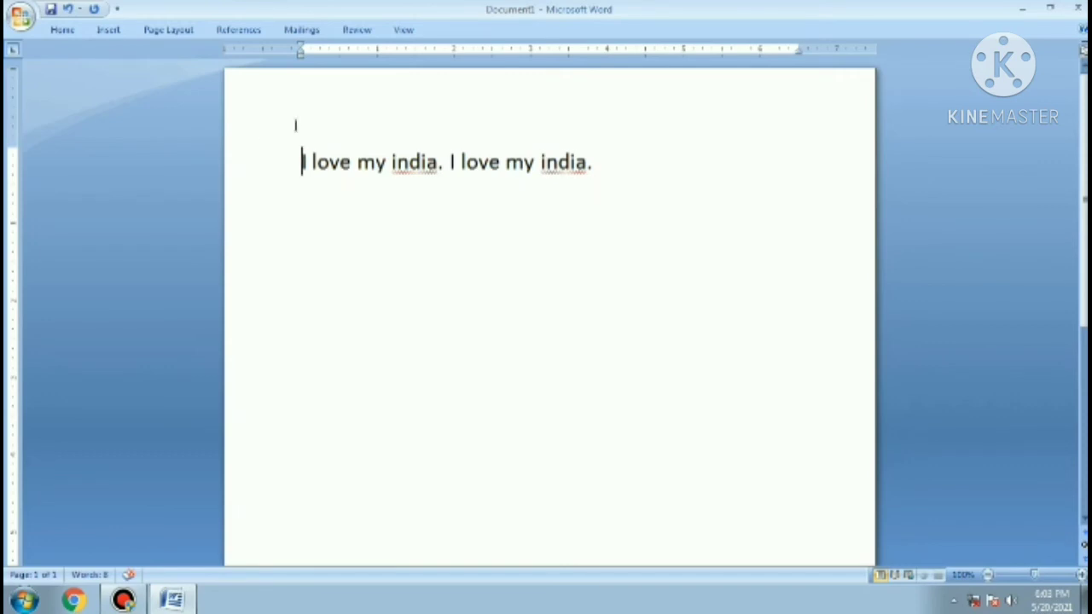
Step: Delete the whole line of sample text from the page
{"action": "left_click_drag", "start_coordinate": [302, 162], "coordinate": [678, 177]}
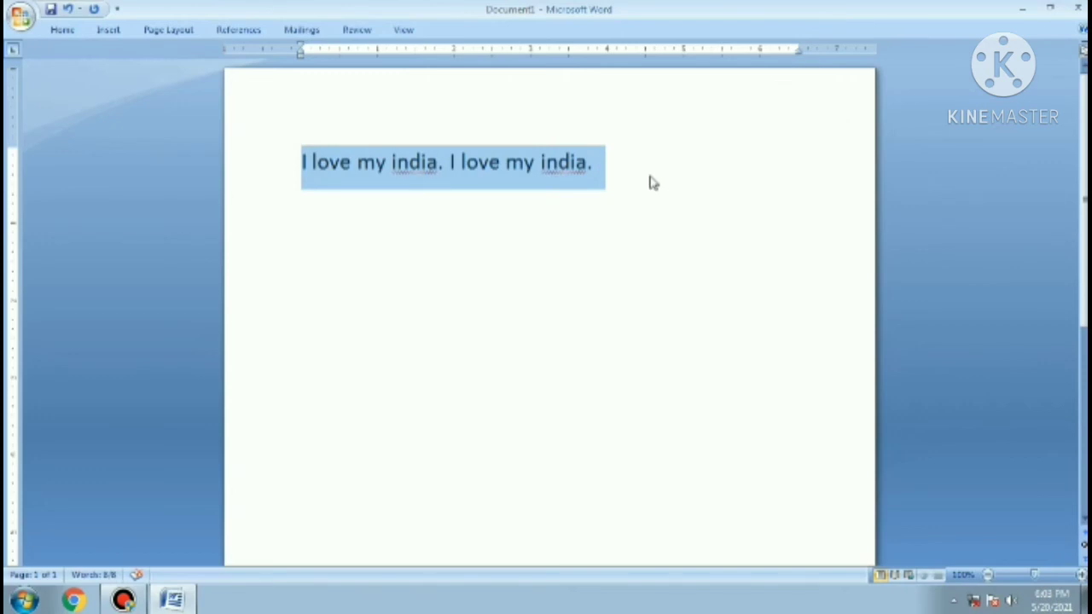
{"action": "key", "text": "Delete"}
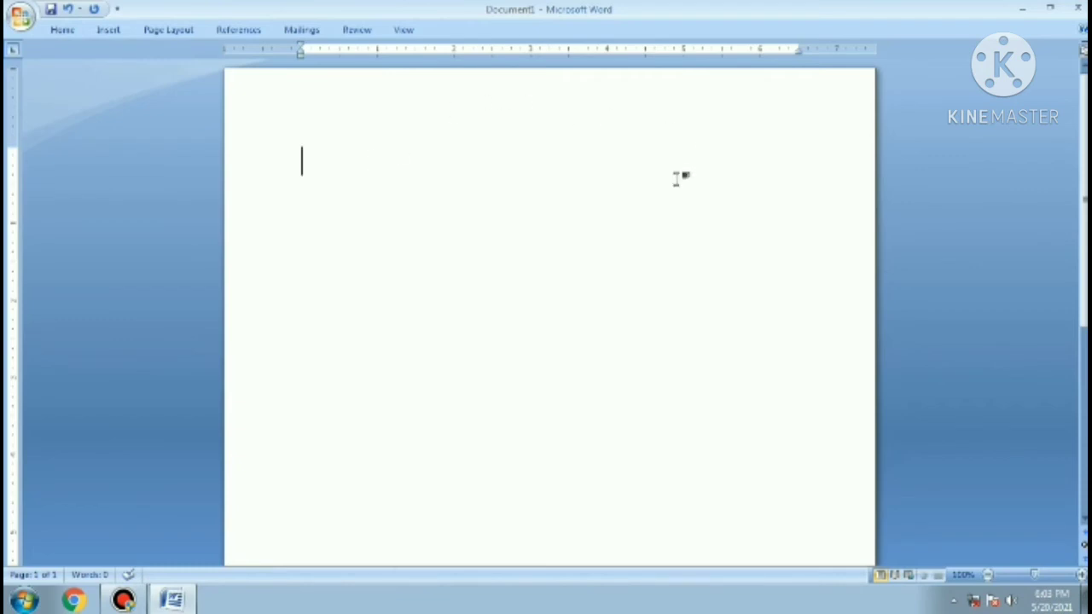
{"action": "scroll", "coordinate": [550, 312], "scroll_direction": "down", "scroll_amount": 1}
{"action": "scroll", "coordinate": [549, 308], "scroll_direction": "down", "scroll_amount": 1}
{"action": "scroll", "coordinate": [549, 309], "scroll_direction": "up", "scroll_amount": 2}
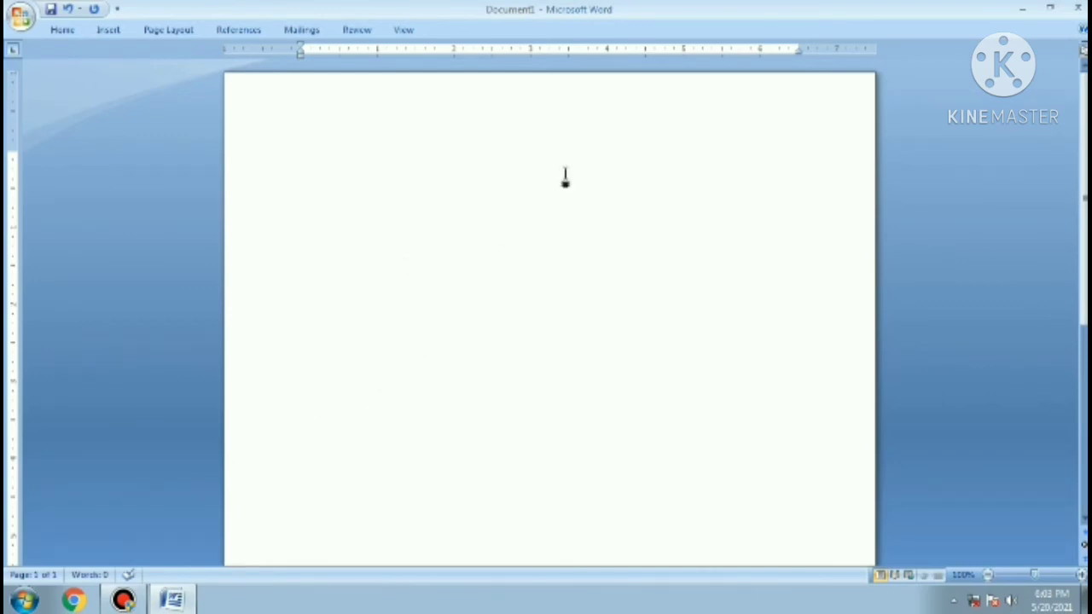
Step: Start a custom text watermark with the language English (United States)
{"action": "left_click", "coordinate": [169, 32]}
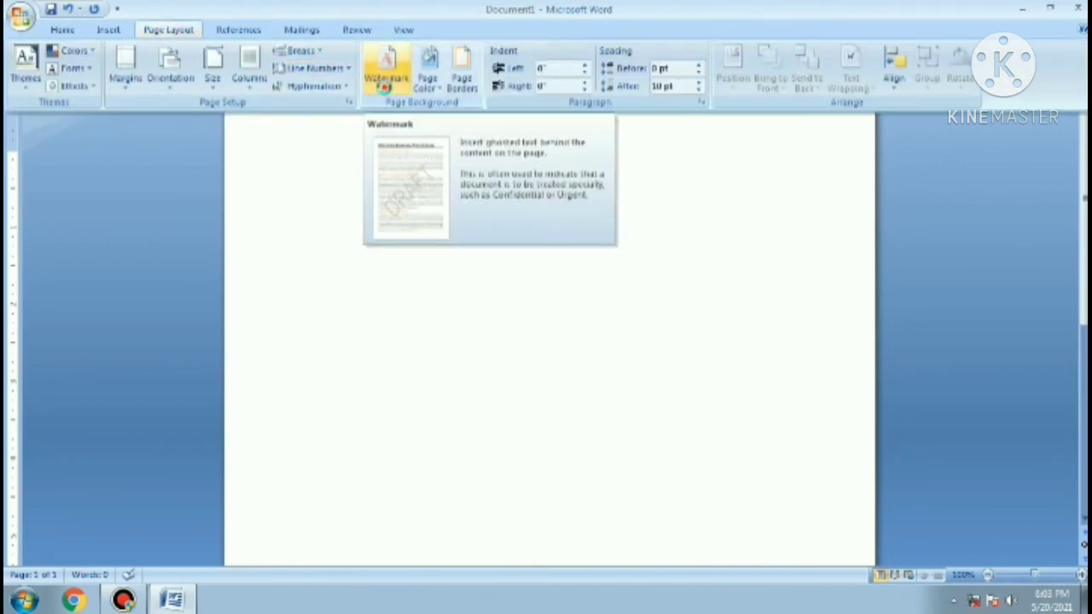
{"action": "left_click", "coordinate": [384, 83]}
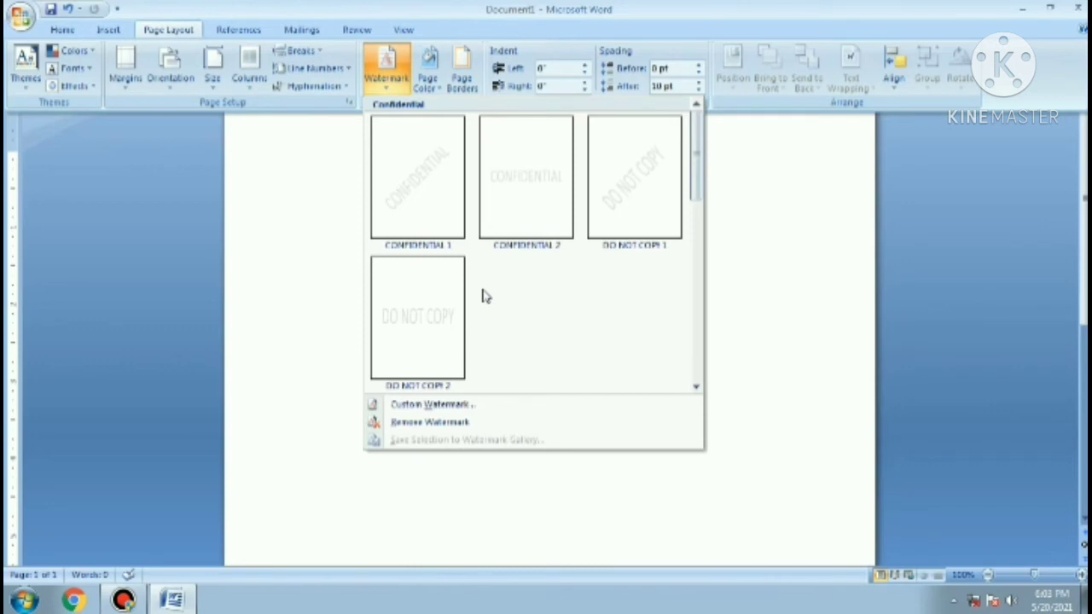
{"action": "left_click", "coordinate": [431, 406]}
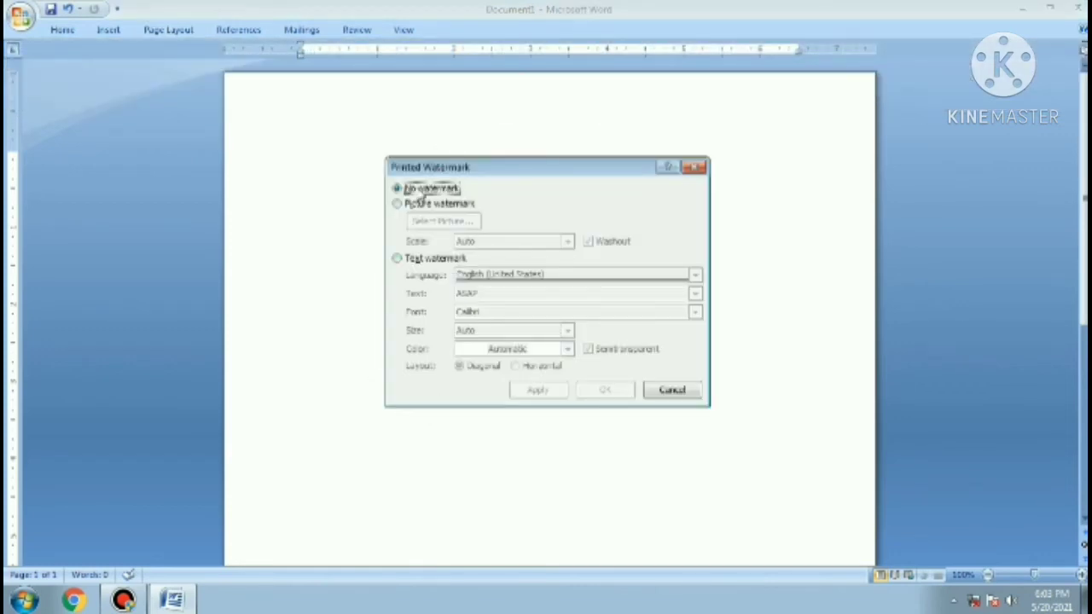
{"action": "left_click", "coordinate": [427, 266]}
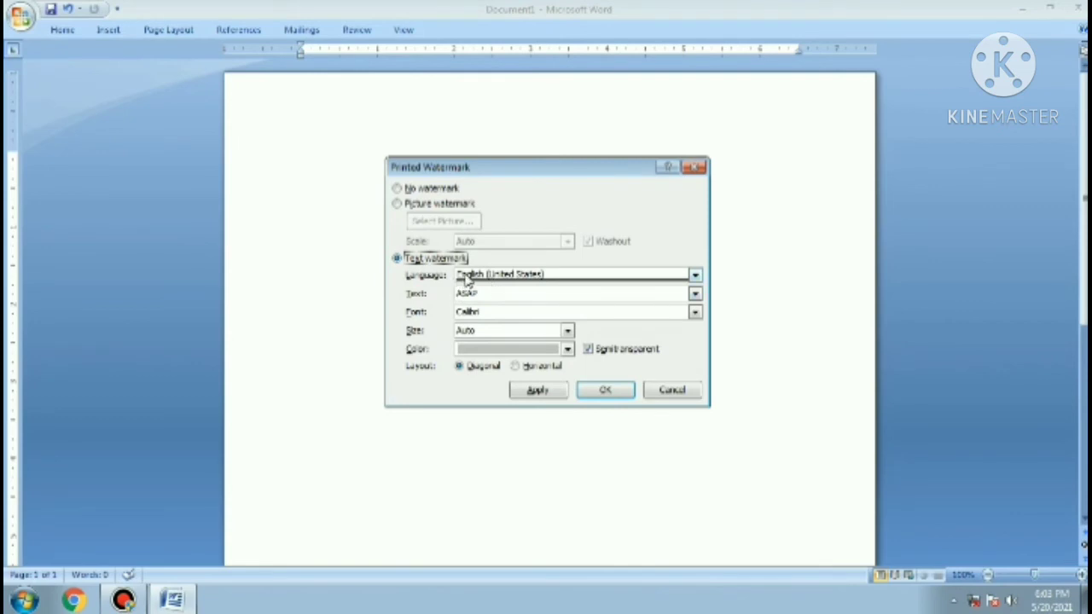
{"action": "left_click", "coordinate": [665, 277]}
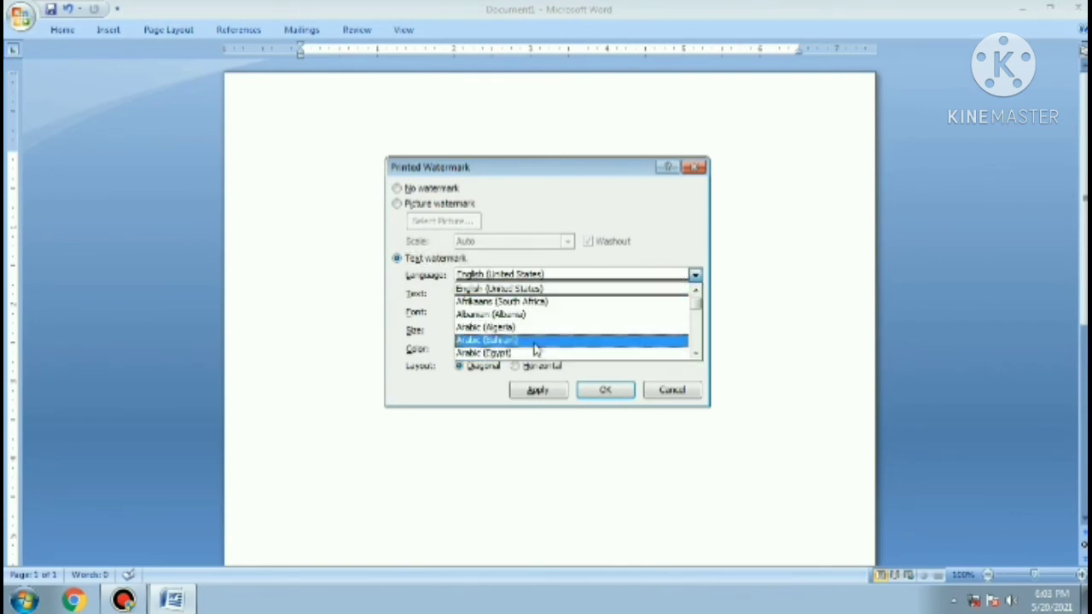
{"action": "left_click", "coordinate": [482, 290]}
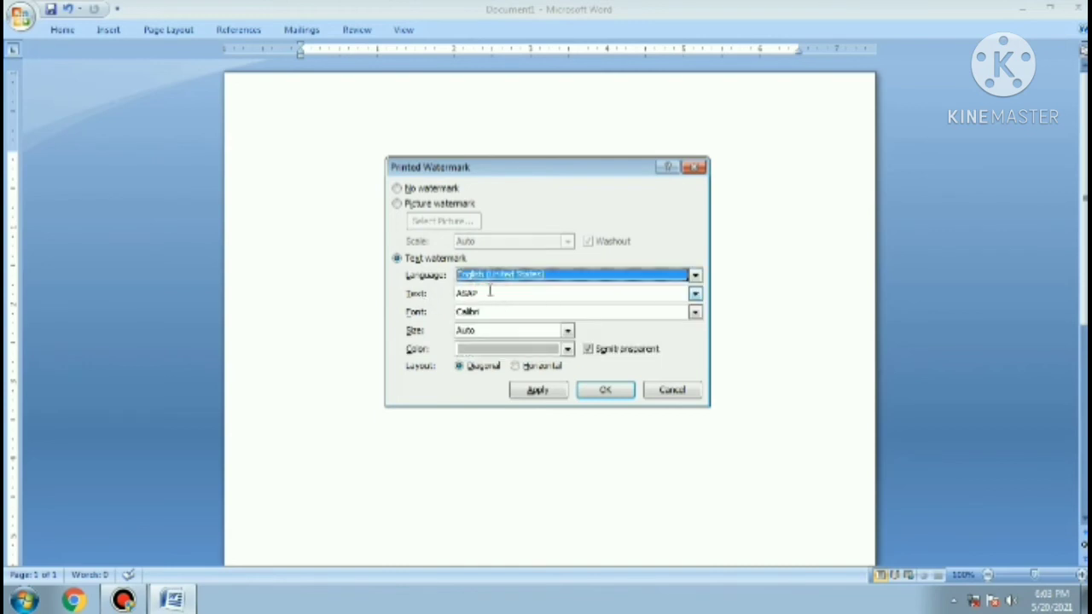
Step: Set the watermark text to "new tech computer course" and its font to Cambria
{"action": "left_click", "coordinate": [491, 294]}
{"action": "double_click", "coordinate": [478, 293]}
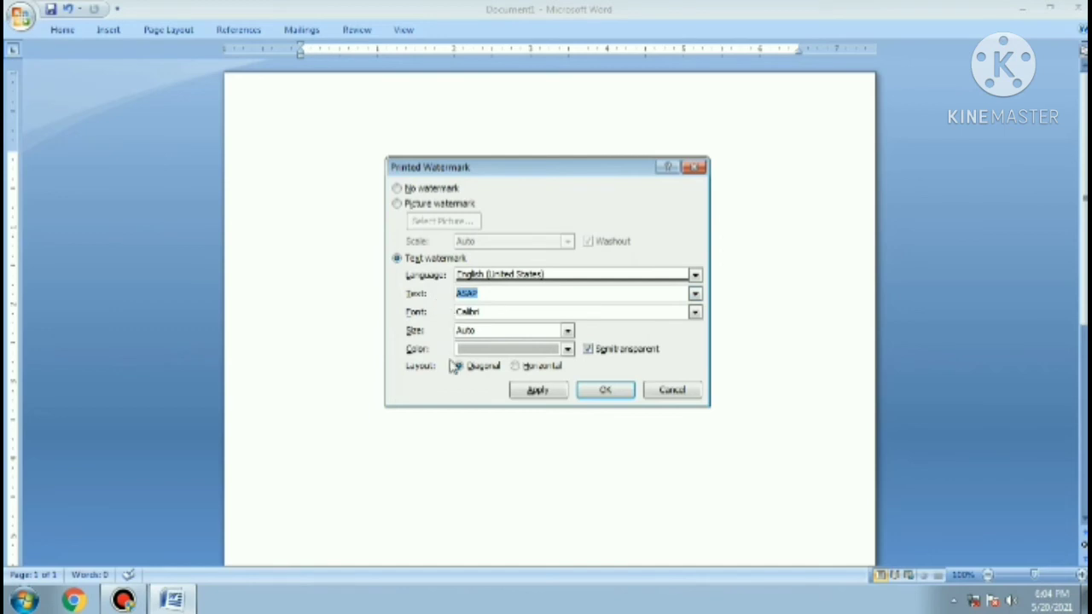
{"action": "type", "text": "new tech computer"}
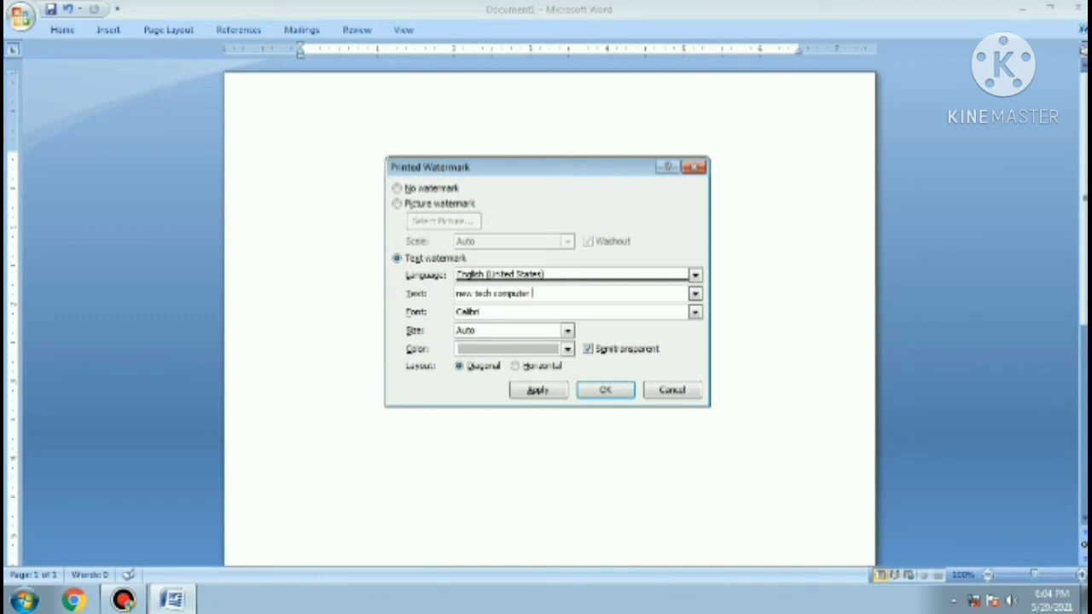
{"action": "type", "text": " course"}
{"action": "left_click", "coordinate": [695, 312]}
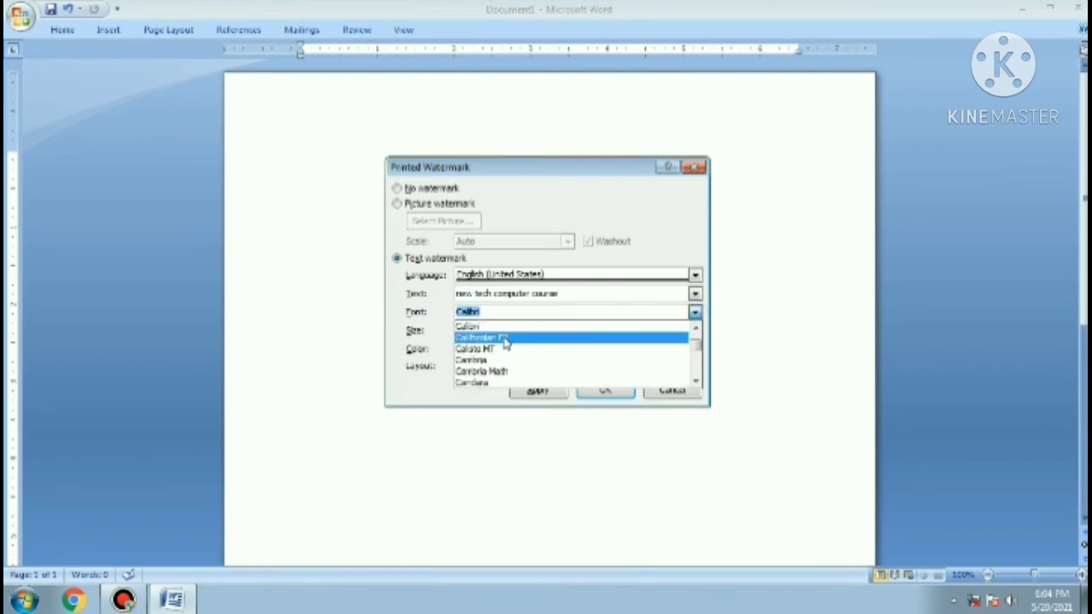
{"action": "left_click", "coordinate": [494, 367]}
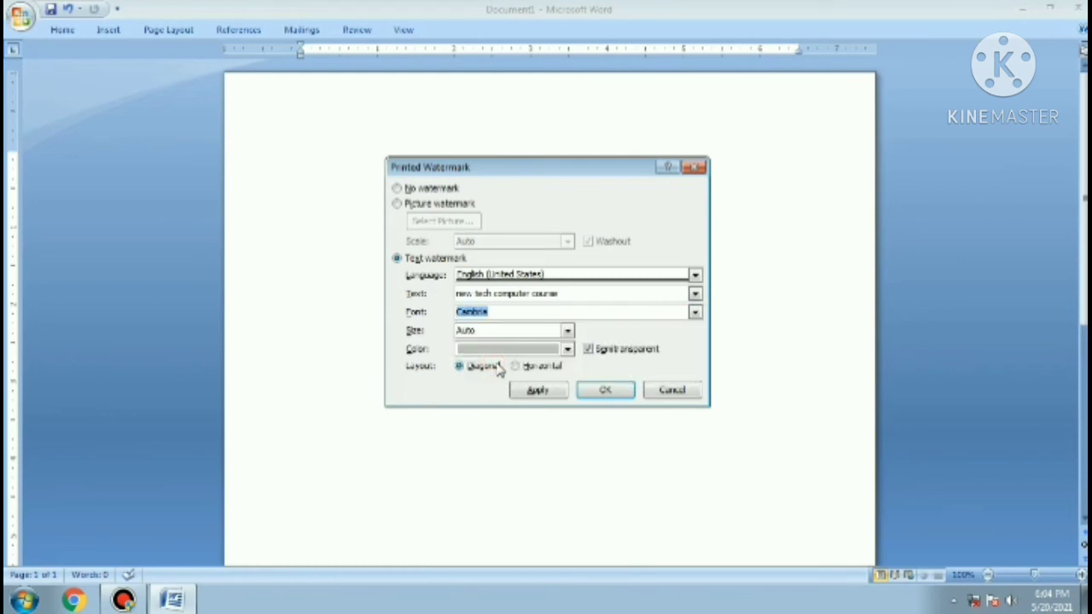
Step: Set the watermark to size 44 in light blue and apply it with the diagonal layout
{"action": "left_click", "coordinate": [567, 331]}
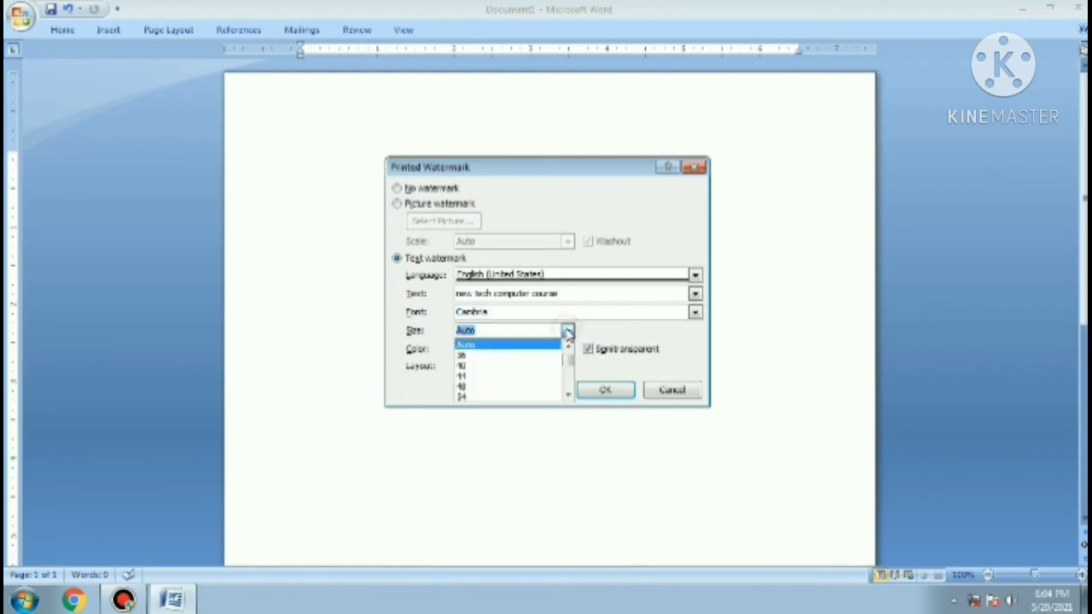
{"action": "left_click", "coordinate": [528, 376]}
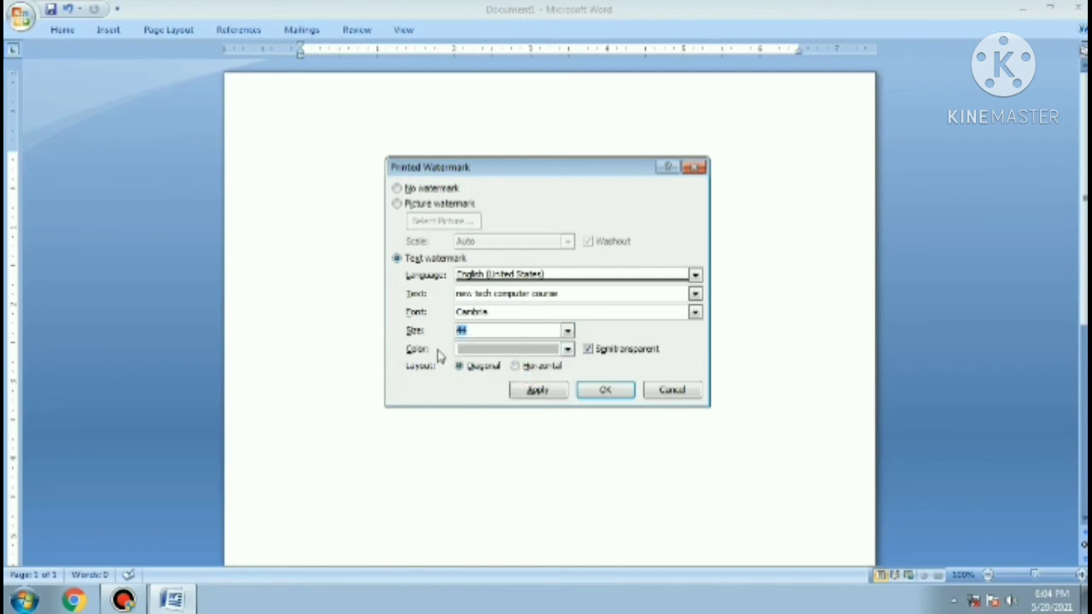
{"action": "left_click", "coordinate": [512, 353]}
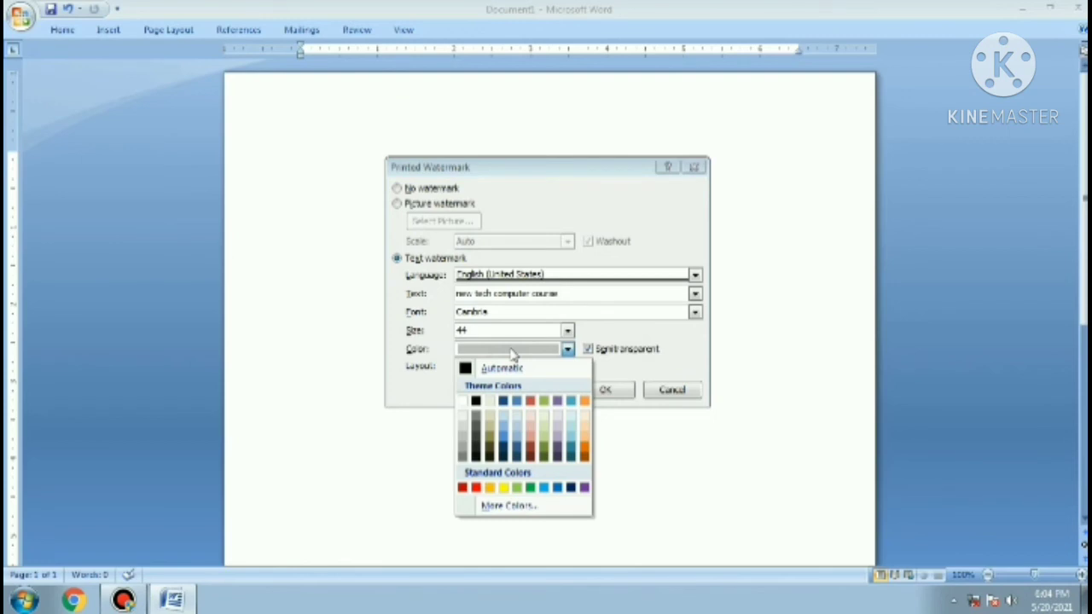
{"action": "left_click", "coordinate": [544, 488]}
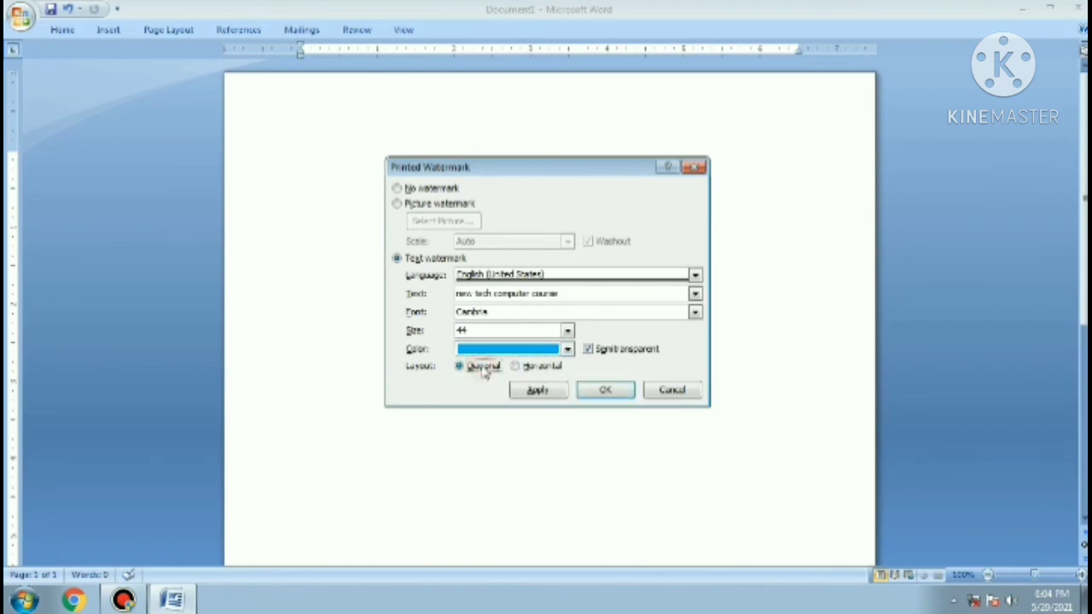
{"action": "left_click", "coordinate": [606, 390]}
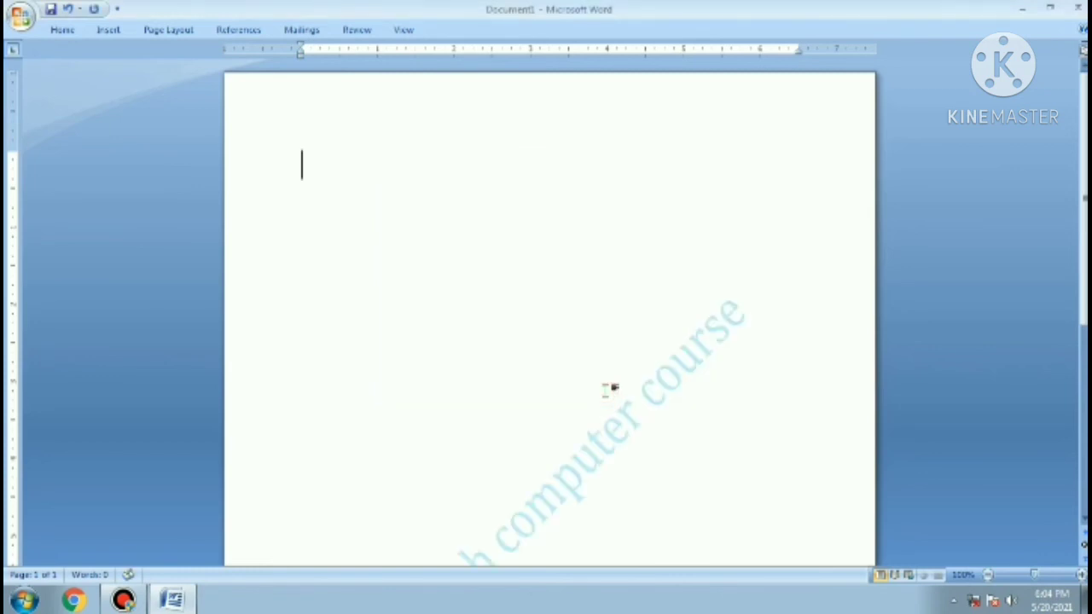
Step: Look over the diagonal text watermark across the whole page
{"action": "scroll", "coordinate": [570, 349], "scroll_direction": "down", "scroll_amount": 2}
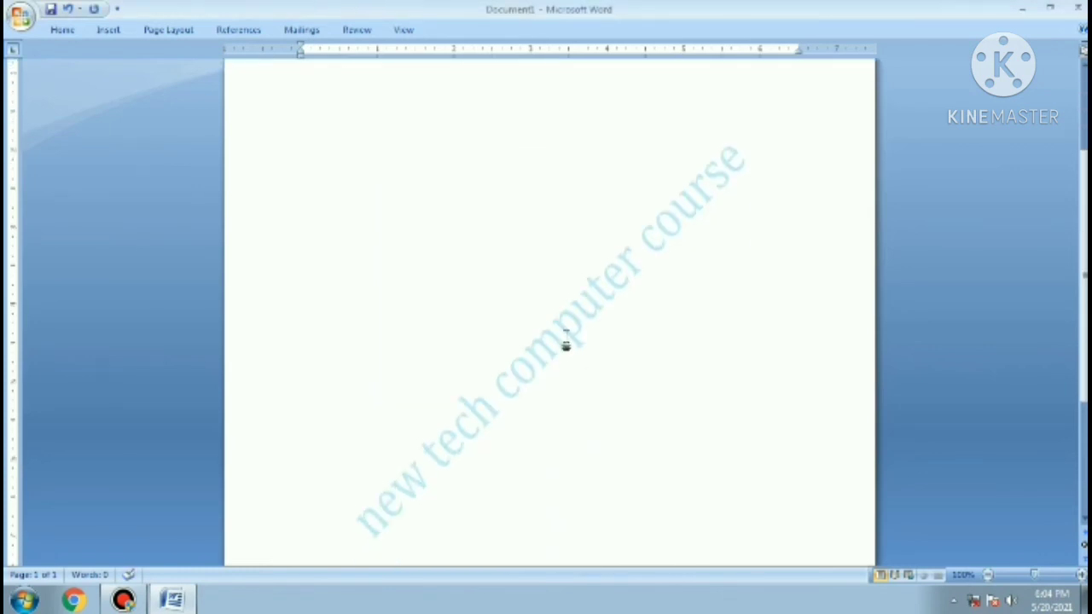
{"action": "scroll", "coordinate": [567, 343], "scroll_direction": "down", "scroll_amount": 1}
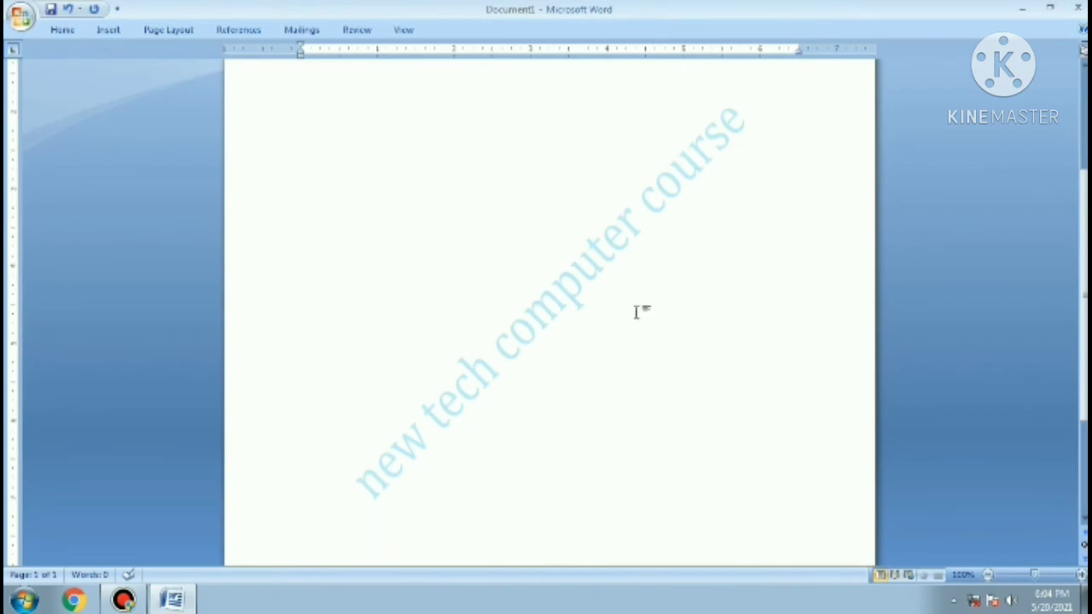
{"action": "scroll", "coordinate": [372, 199], "scroll_direction": "up", "scroll_amount": 3}
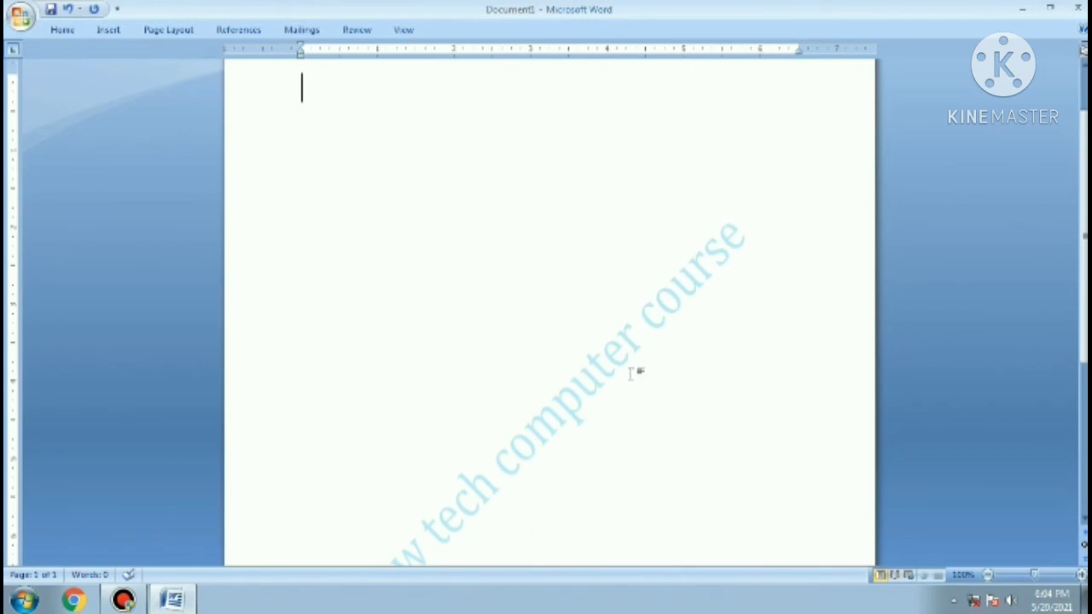
{"action": "scroll", "coordinate": [538, 334], "scroll_direction": "down", "scroll_amount": 2}
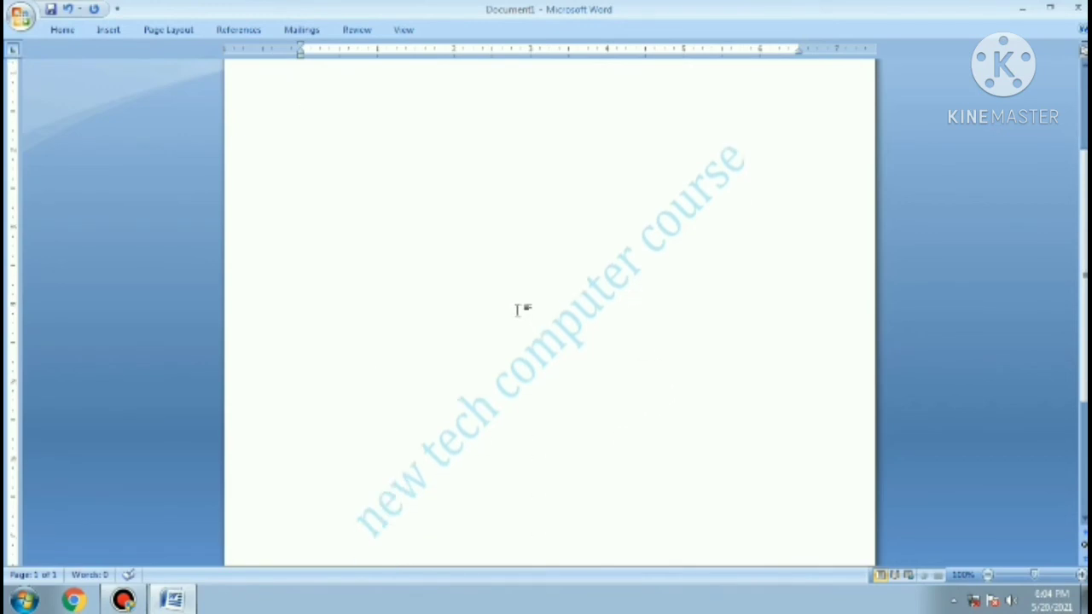
{"action": "scroll", "coordinate": [517, 315], "scroll_direction": "up", "scroll_amount": 3}
{"action": "scroll", "coordinate": [511, 307], "scroll_direction": "down", "scroll_amount": 4}
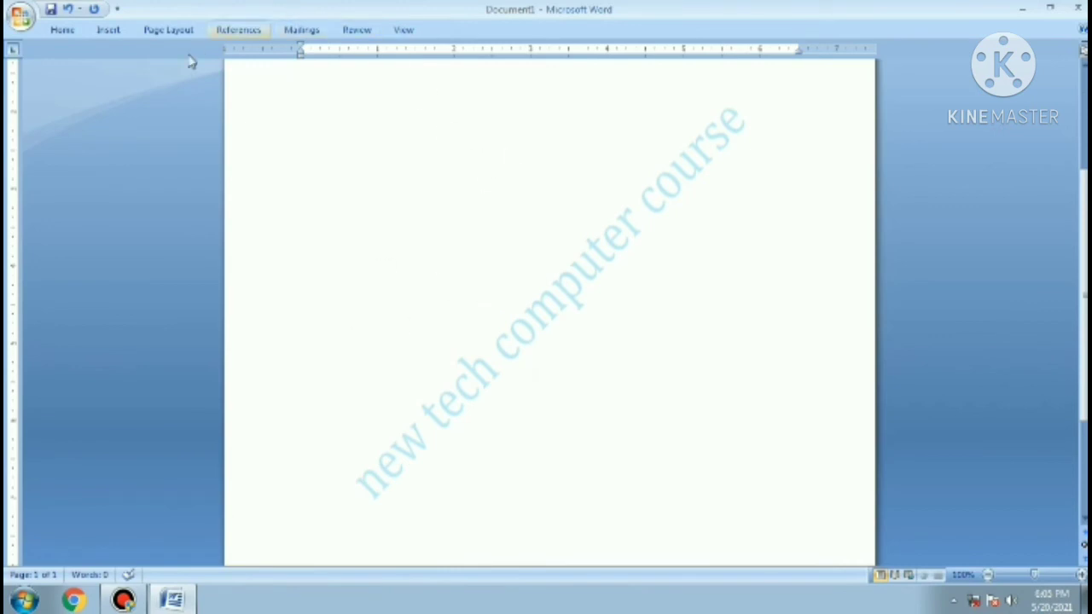
Step: Remove the watermark from the page by choosing No watermark in the custom watermark settings
{"action": "left_click", "coordinate": [165, 38]}
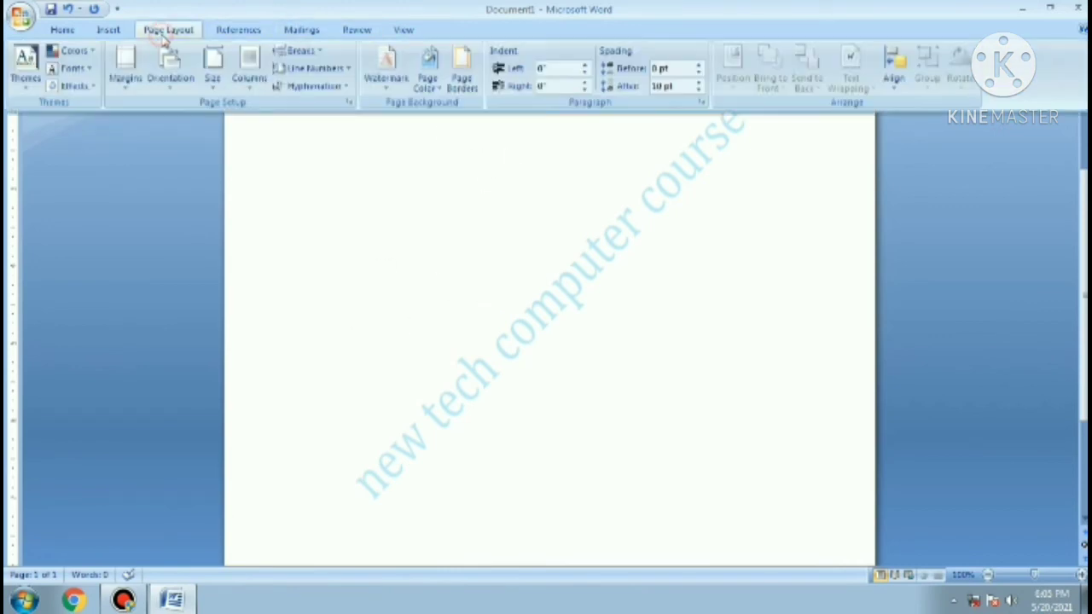
{"action": "left_click", "coordinate": [388, 89]}
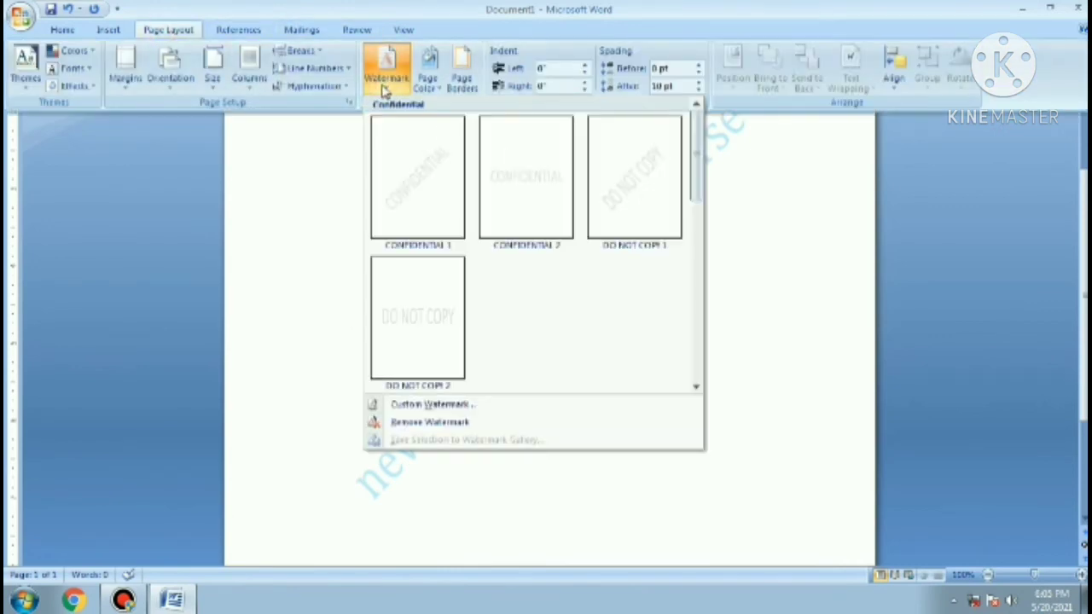
{"action": "left_click", "coordinate": [445, 406]}
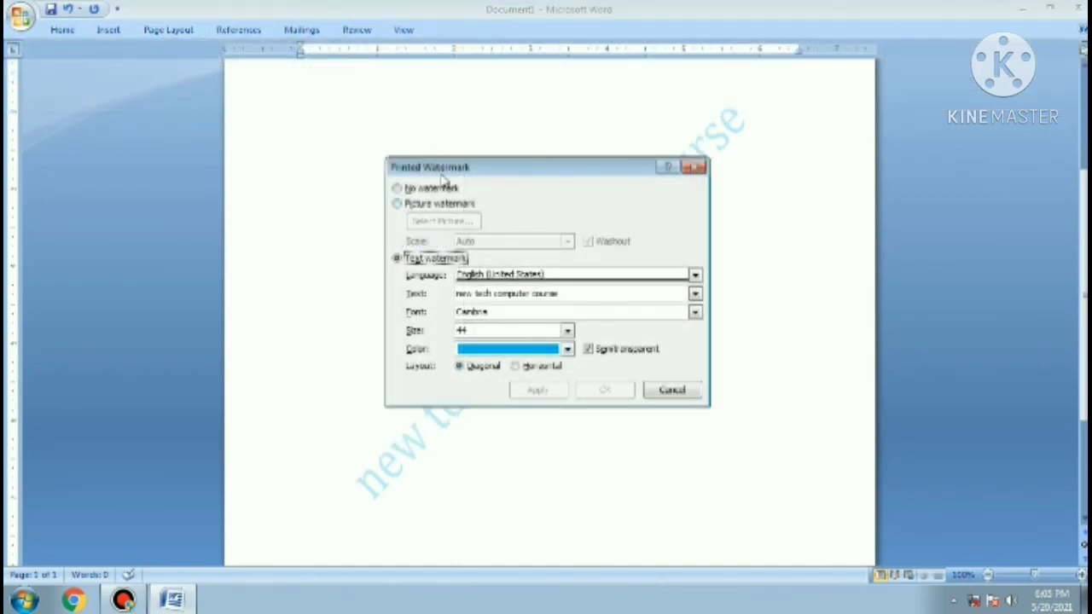
{"action": "left_click", "coordinate": [398, 189]}
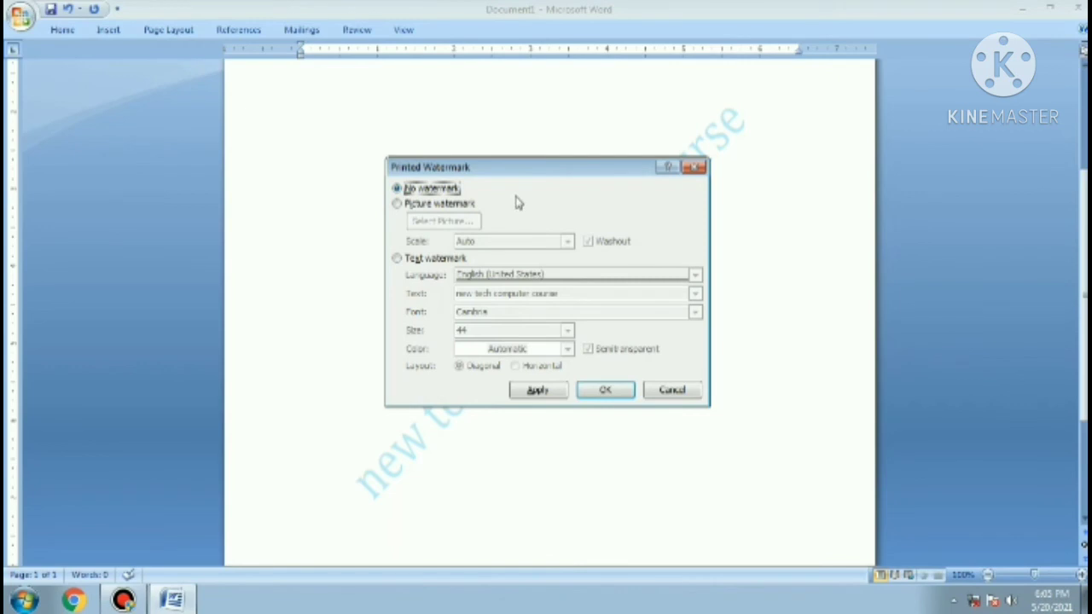
{"action": "left_click", "coordinate": [605, 390]}
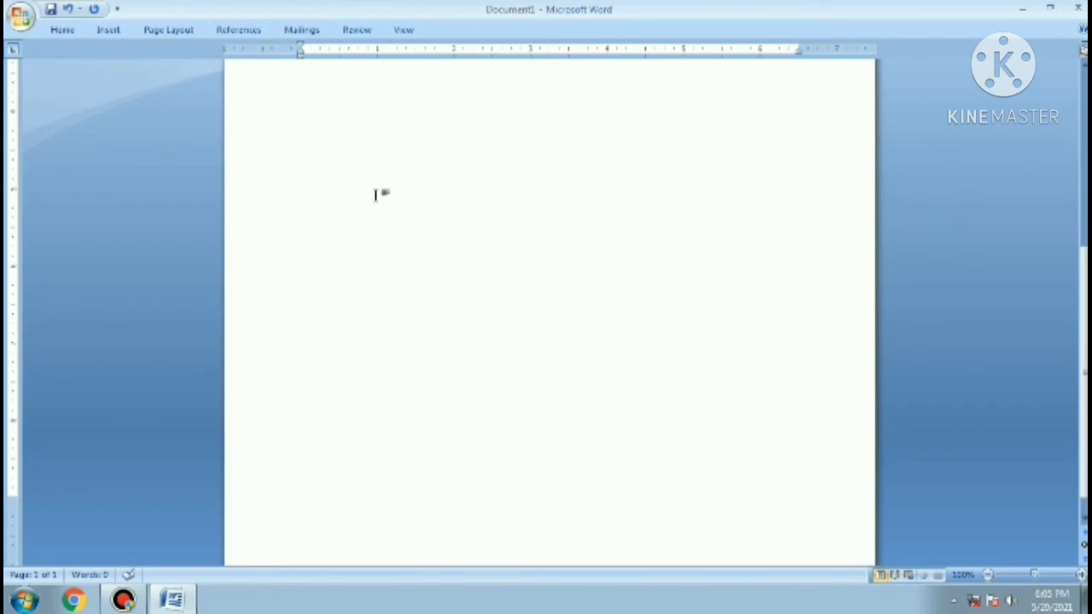
Step: Start an envelope and enter the delivery address lines "To", "The General Manager" and "new tech computer course"
{"action": "left_click", "coordinate": [307, 32]}
{"action": "left_click", "coordinate": [31, 75]}
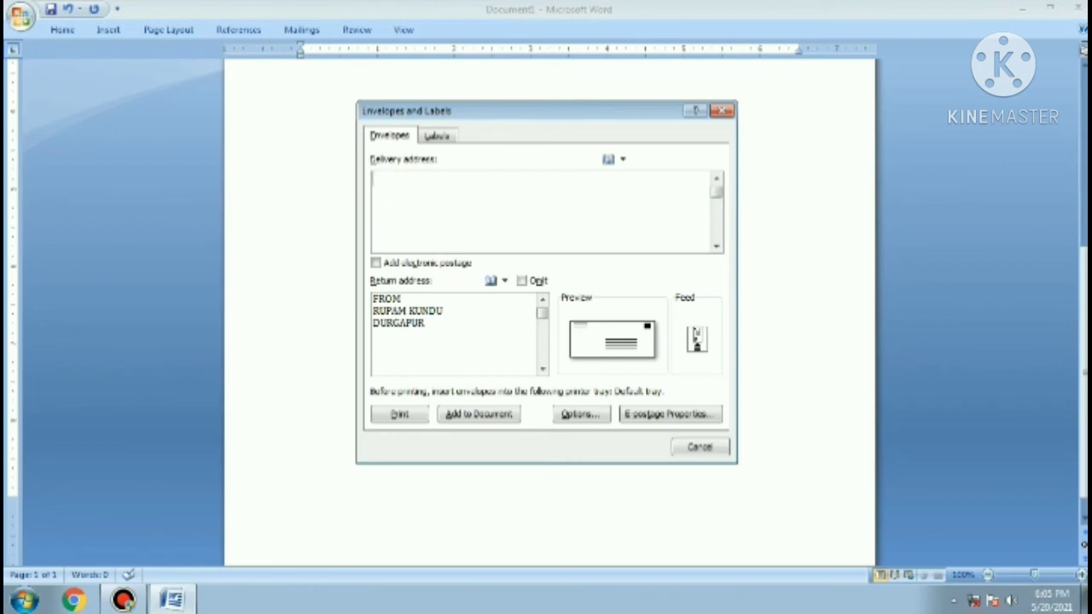
{"action": "type", "text": "To "}
{"action": "type", "text": "The"}
{"action": "type", "text": "Ge"}
{"action": "type", "text": "neral "}
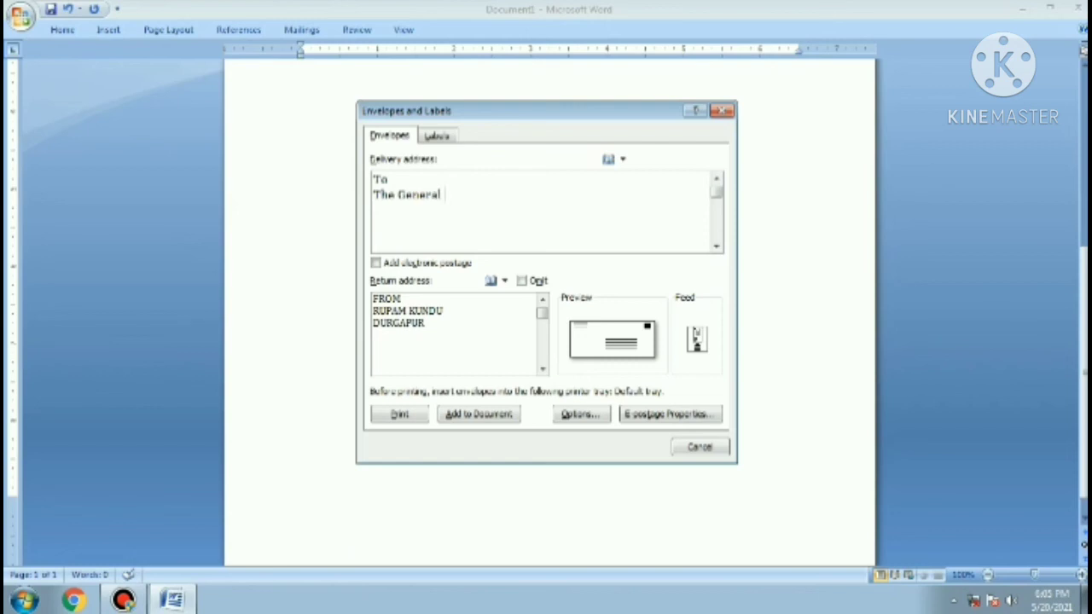
{"action": "type", "text": "Manager"}
{"action": "type", "text": "new "}
{"action": "type", "text": "tec"}
{"action": "type", "text": "h "}
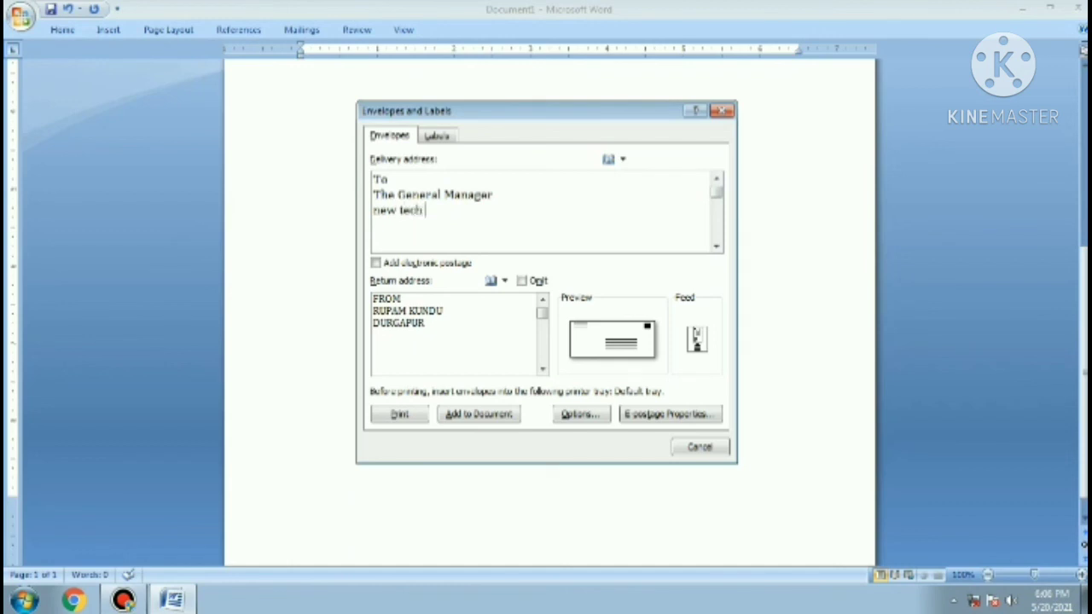
{"action": "type", "text": "computer course"}
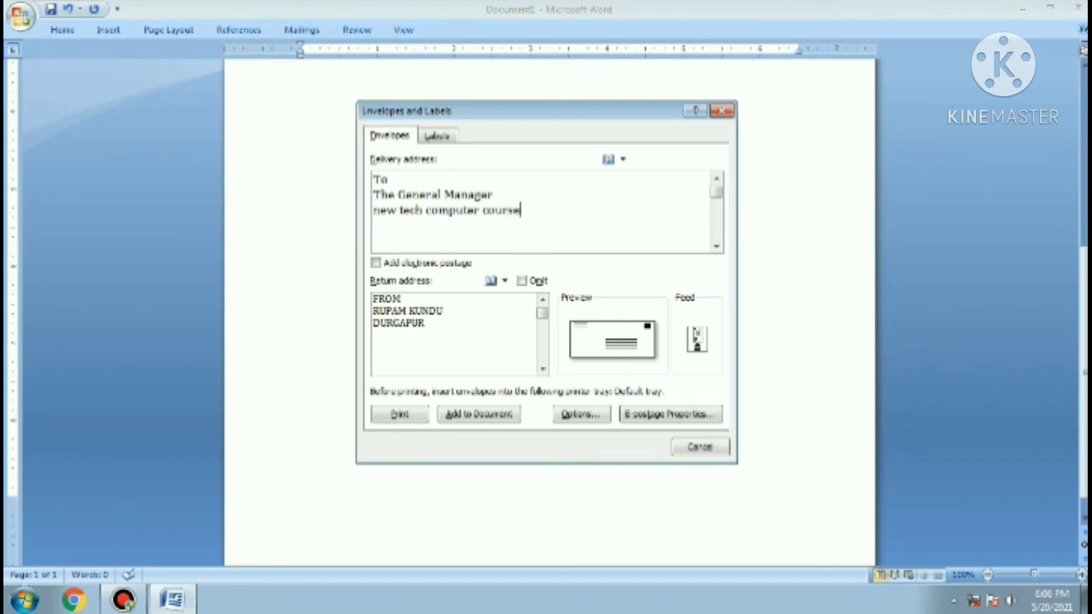
Step: Add the recipient's city and state, separated by a comma, as the last line of the delivery address
{"action": "key", "text": "Return"}
{"action": "type", "text": "Durgapur"}
{"action": "key", "text": "Left"}
{"action": "key", "text": "Left"}
{"action": "key", "text": "Left"}
{"action": "key", "text": "Left"}
{"action": "key", "text": "Left"}
{"action": "key", "text": "Left"}
{"action": "key", "text": "Left"}
{"action": "key", "text": "Left"}
{"action": "key", "text": "Return"}
{"action": "key", "text": "Right"}
{"action": "key", "text": "Right"}
{"action": "key", "text": "Right"}
{"action": "key", "text": "Right"}
{"action": "key", "text": "Right"}
{"action": "key", "text": "Right"}
{"action": "key", "text": "Right"}
{"action": "key", "text": "Right"}
{"action": "type", "text": ", West"}
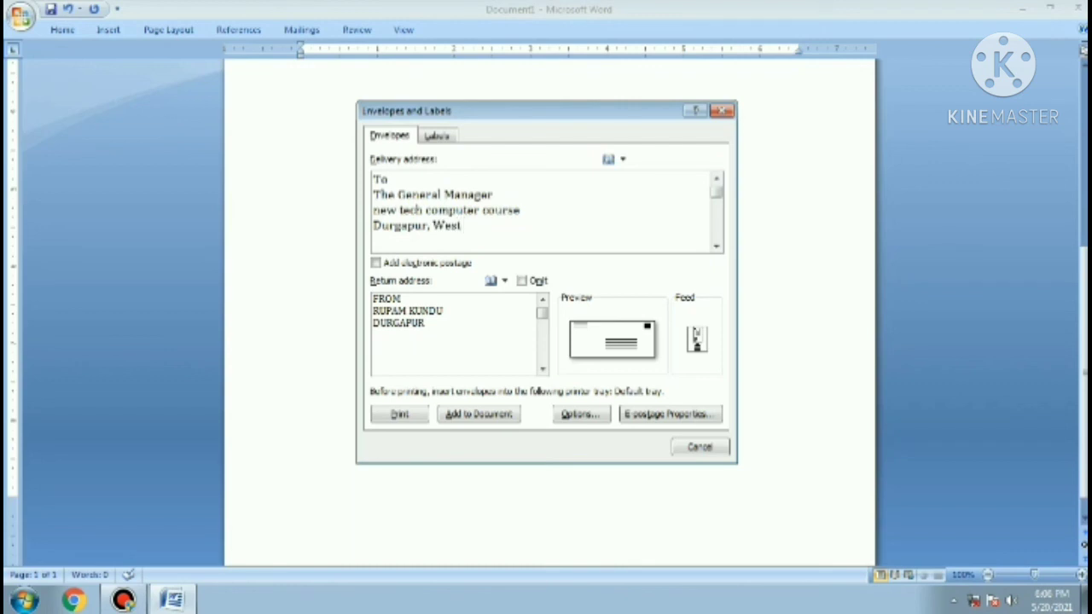
{"action": "type", "text": " Bengal"}
Step: Replace the name and town below "FROM" in the return address with the new sender's name
{"action": "left_click_drag", "start_coordinate": [373, 310], "coordinate": [457, 337]}
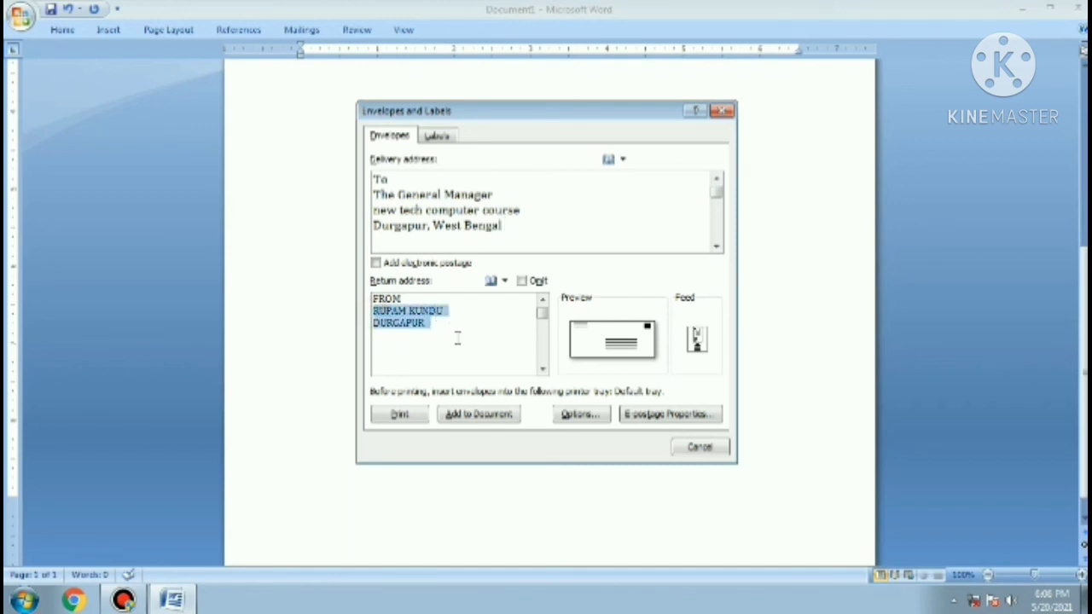
{"action": "key", "text": "BackSpace"}
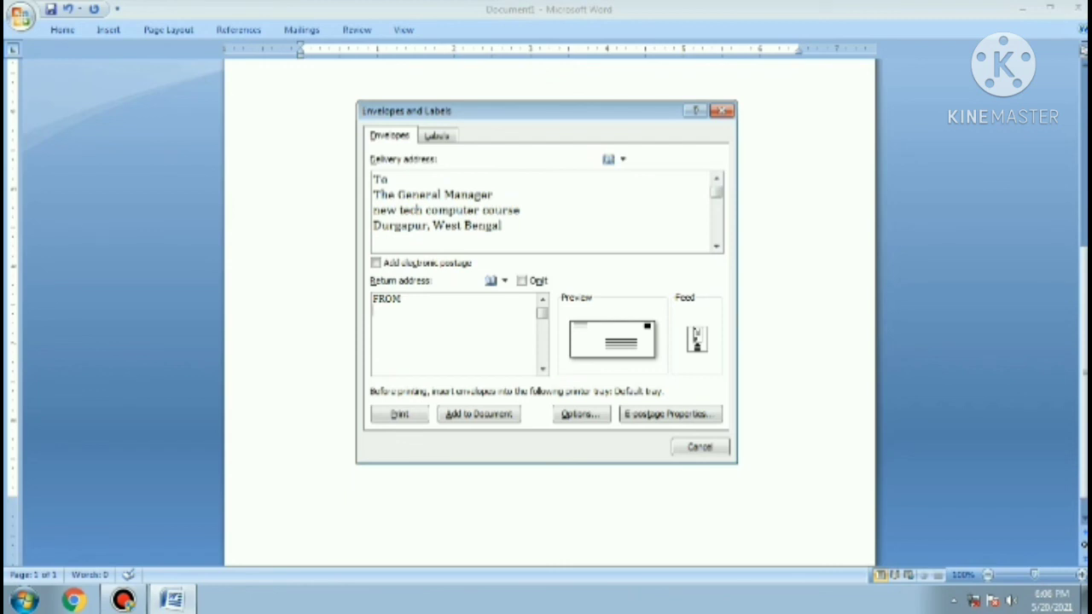
{"action": "type", "text": "S. Chatterjee"}
Step: In the envelope options, set the delivery address 1.6" from the top and increase the return address's distance from the top
{"action": "left_click", "coordinate": [585, 414]}
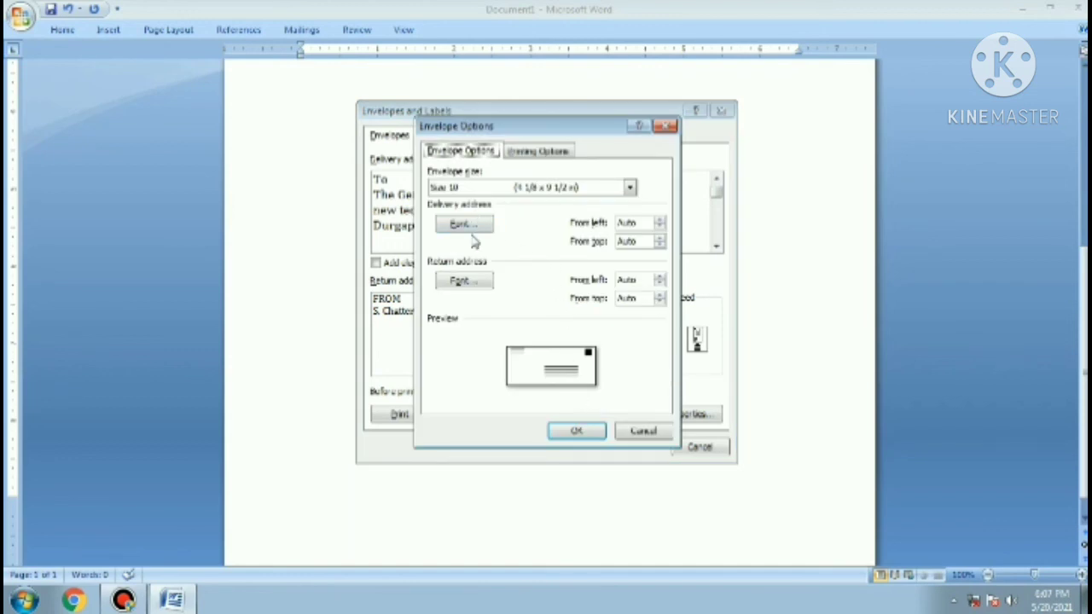
{"action": "left_click", "coordinate": [659, 238]}
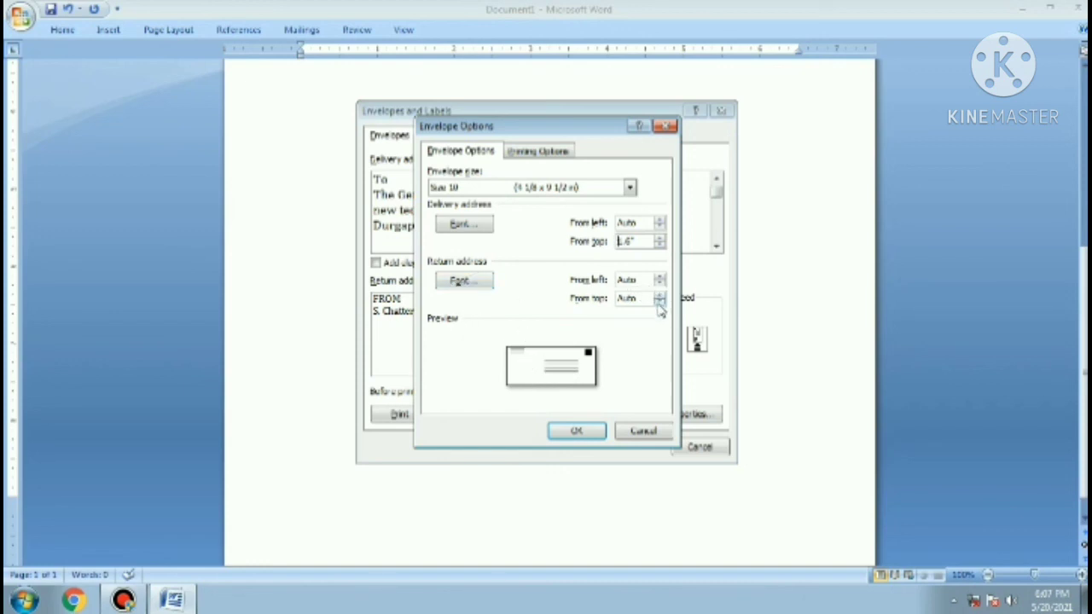
{"action": "left_click", "coordinate": [659, 295]}
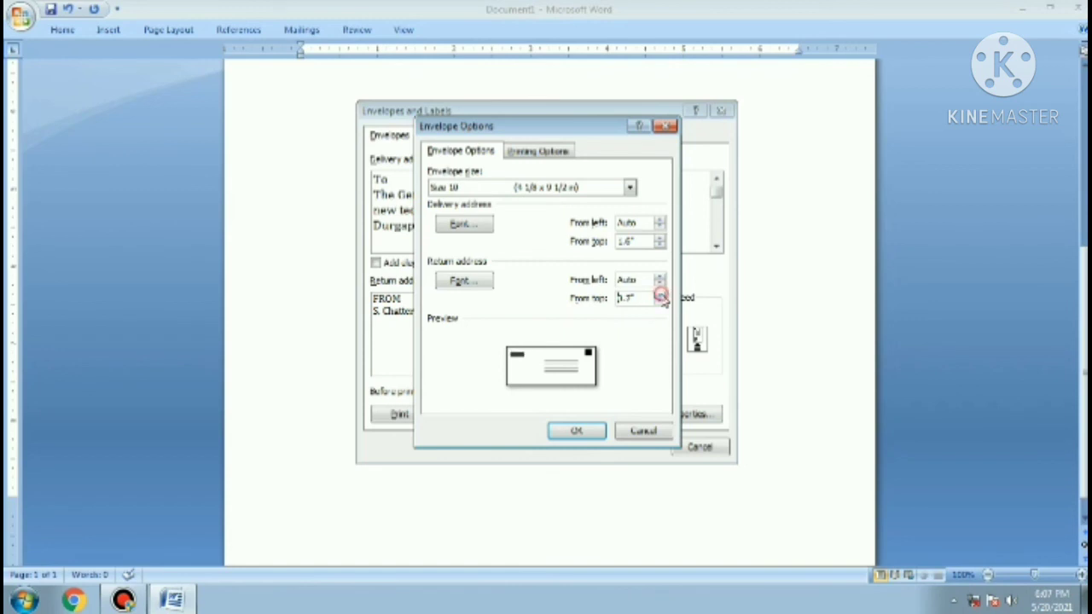
{"action": "left_click", "coordinate": [661, 295]}
{"action": "left_click", "coordinate": [661, 296]}
{"action": "left_click", "coordinate": [594, 433]}
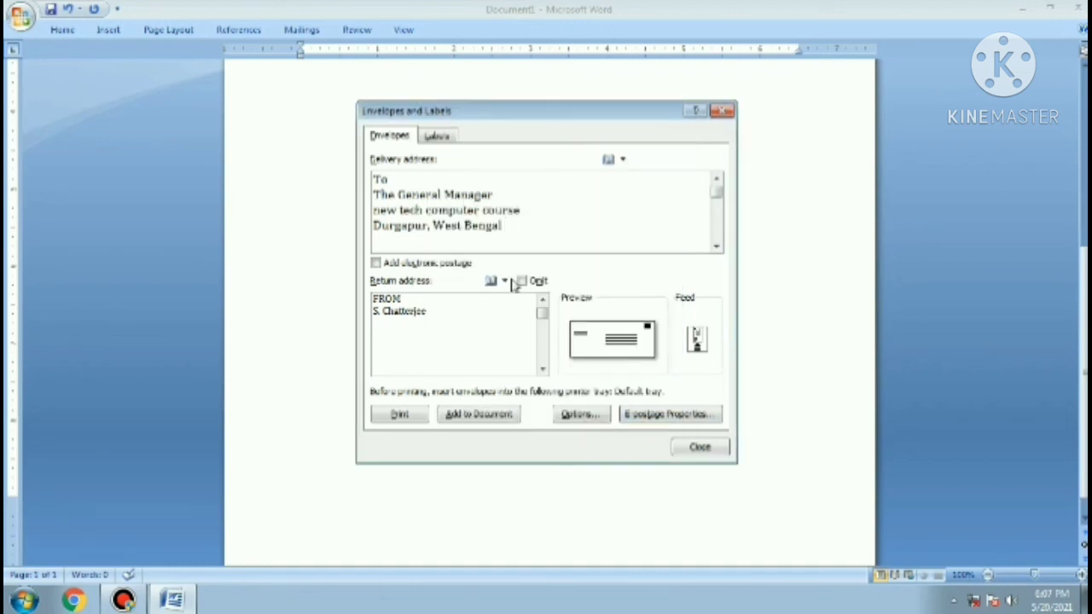
Step: Add the envelope to the document and save the new return address as the default
{"action": "left_click", "coordinate": [497, 415]}
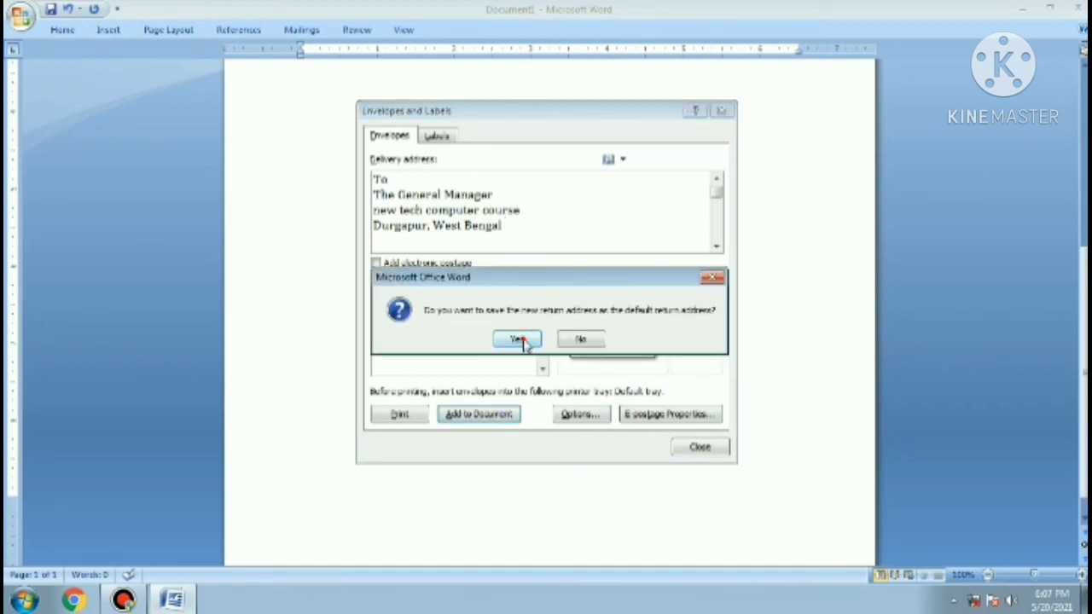
{"action": "left_click", "coordinate": [520, 339]}
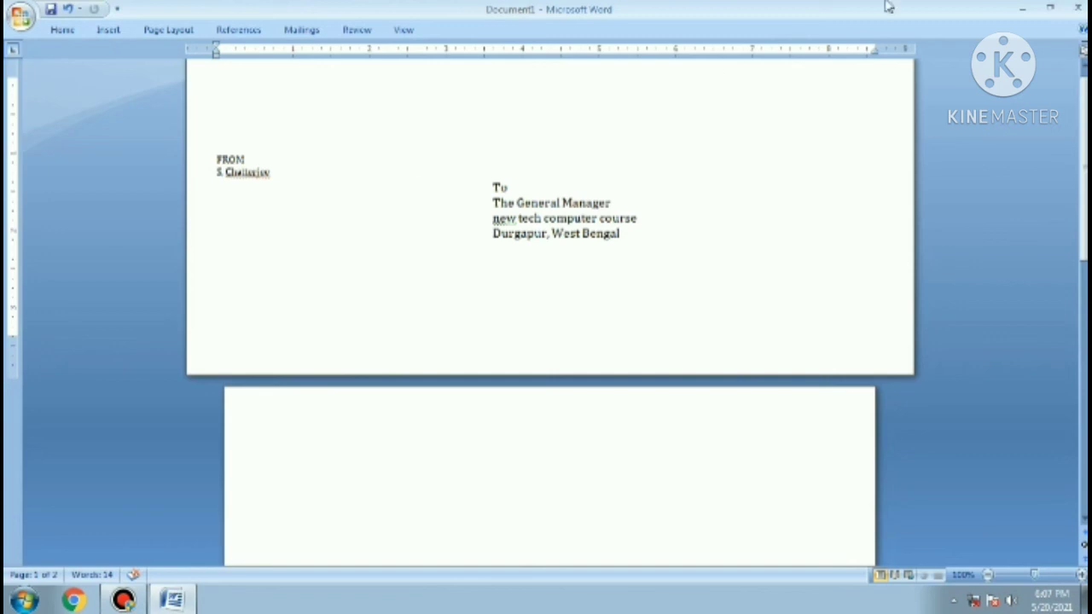
Step: Close the document without saving its changes
{"action": "left_click", "coordinate": [1077, 9]}
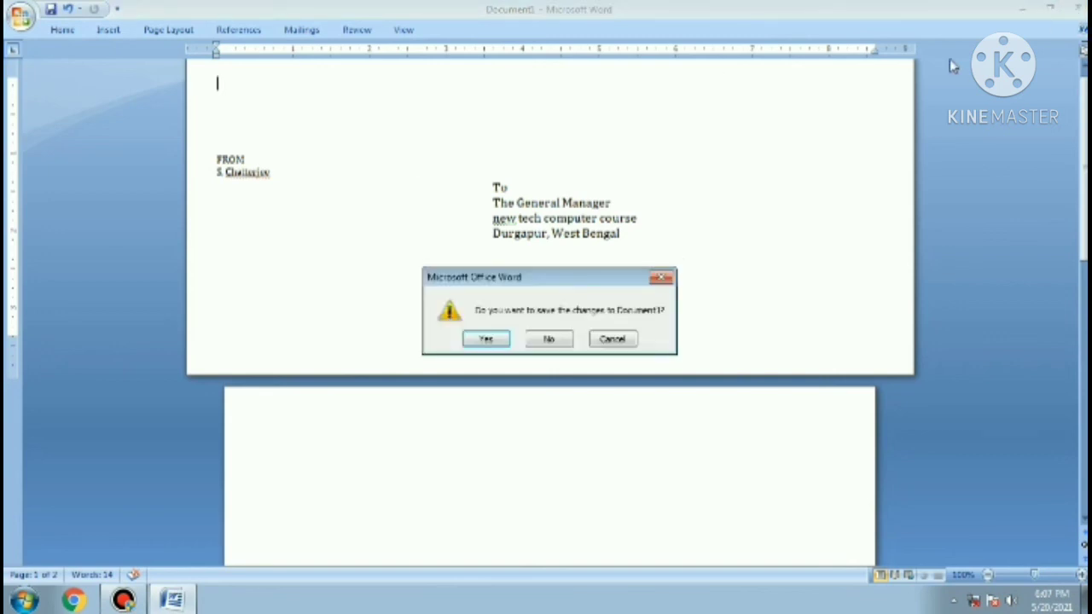
{"action": "left_click", "coordinate": [552, 341]}
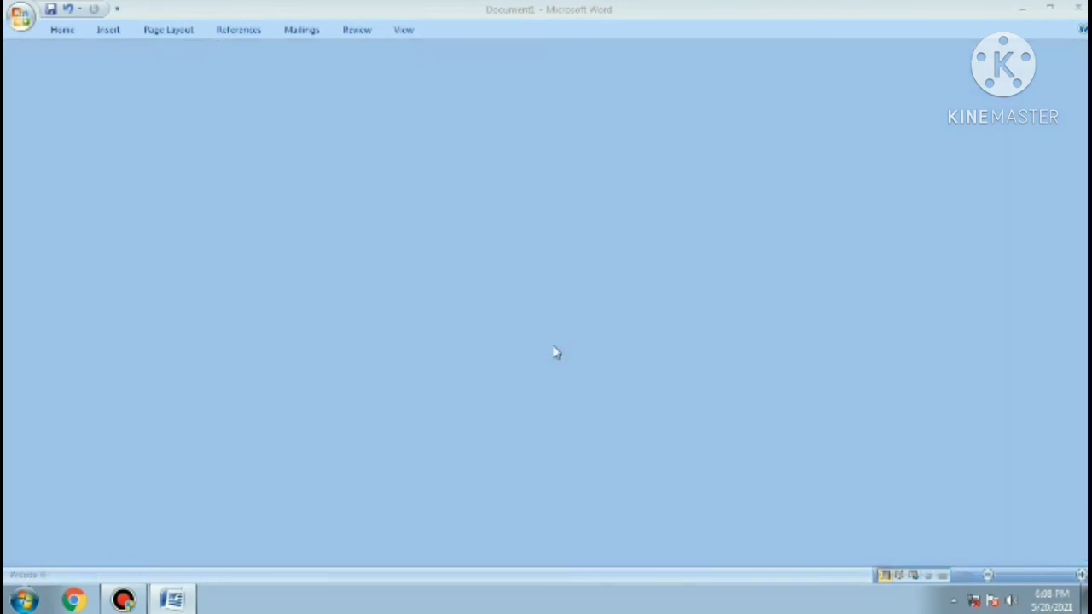